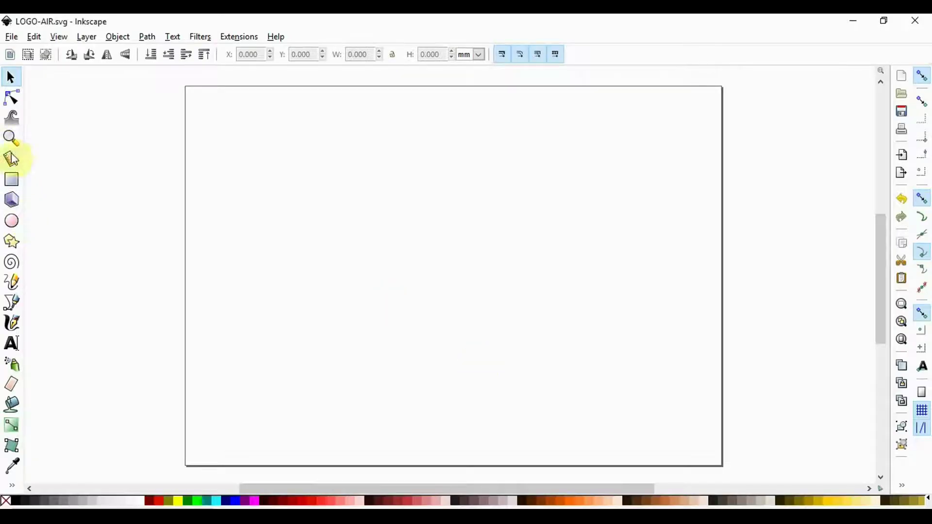
- Pick the Bezier pen tool for drawing freeform curves
click(12, 303)
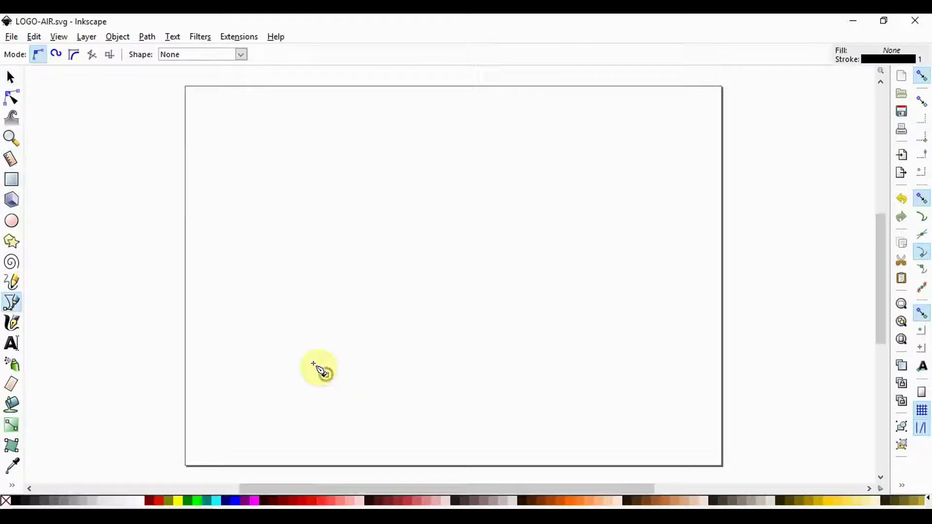
- Draw a closed leaf outline with smooth sides and a sharp upper-right tip
click(327, 374)
drag(301, 259, 319, 237)
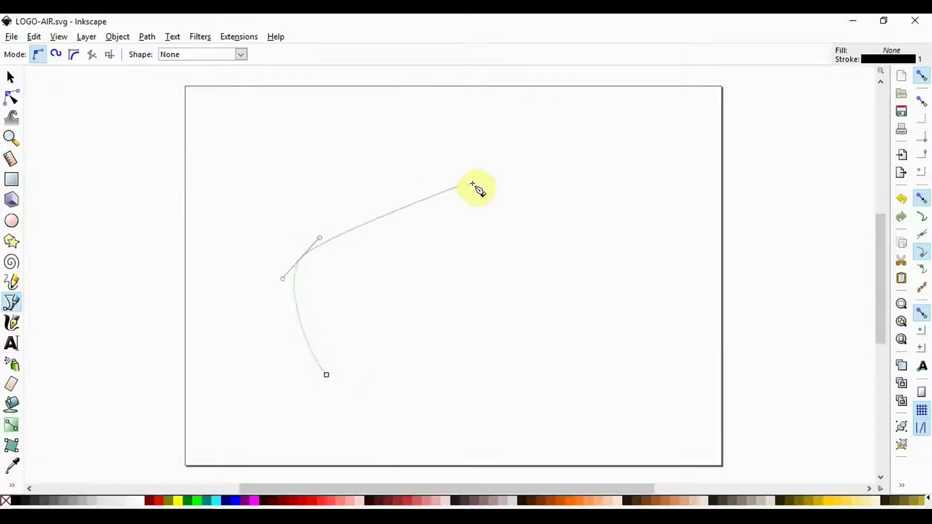
drag(450, 197, 508, 167)
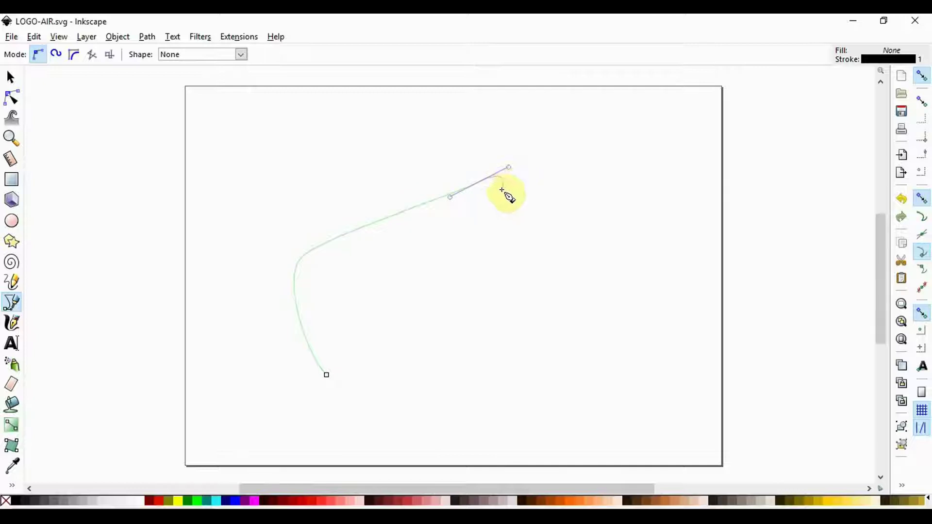
click(534, 149)
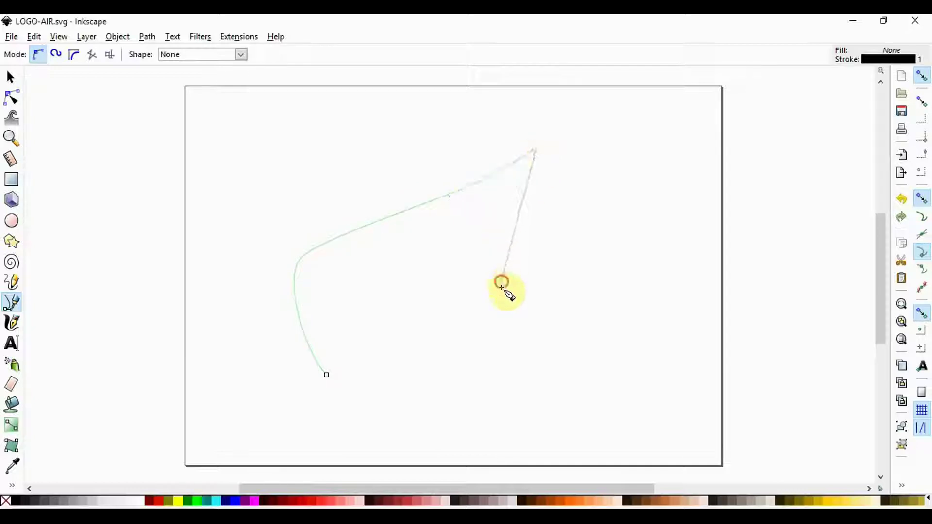
click(502, 284)
drag(445, 370, 406, 382)
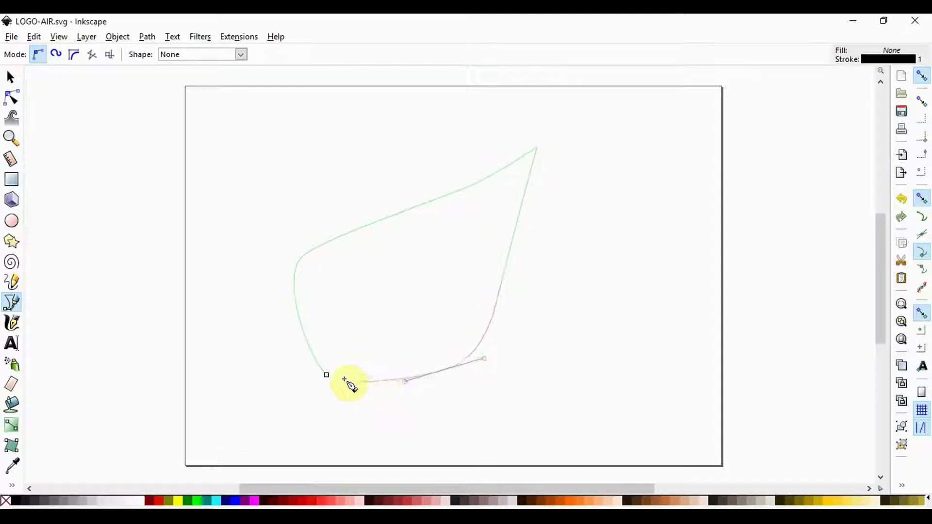
click(327, 377)
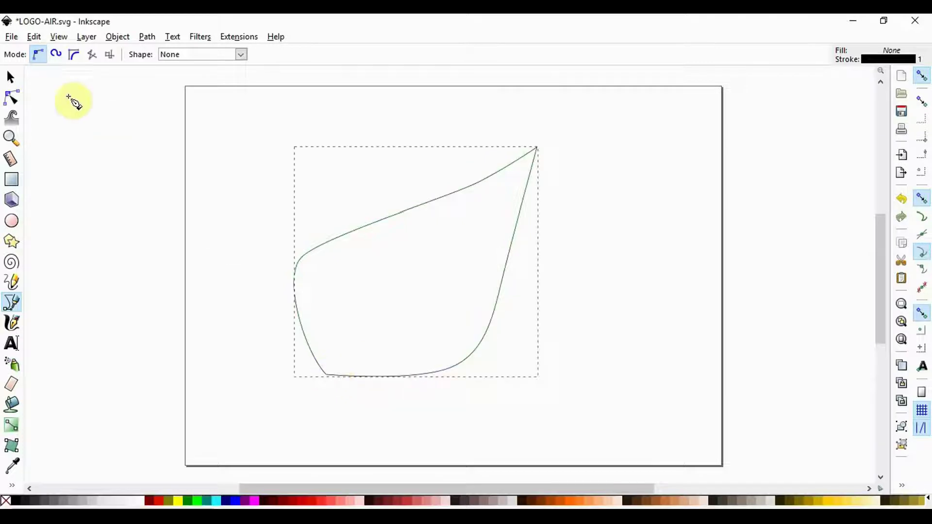
click(10, 78)
- Delete the extra right, left and top-edge nodes and widen the leaf's left bulge
key(n)
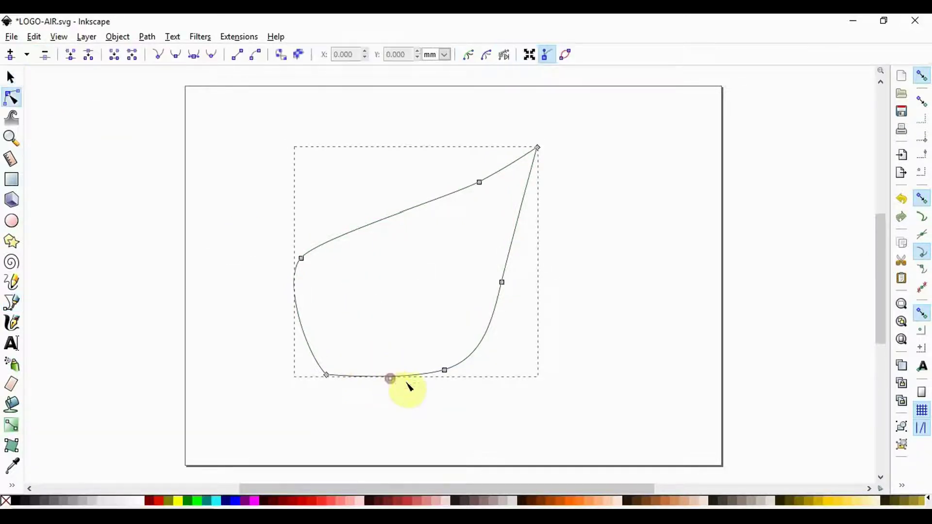
drag(510, 402, 396, 354)
shift+drag(543, 326, 479, 268)
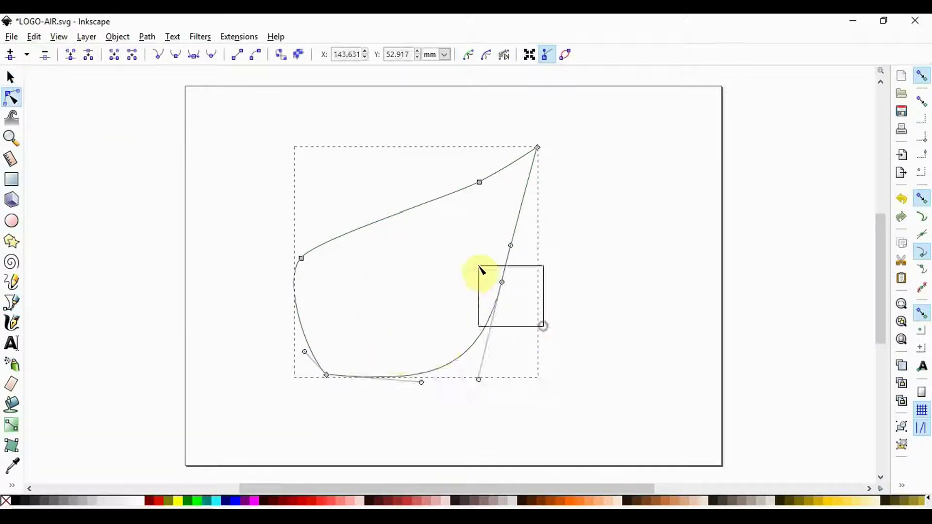
key(Delete)
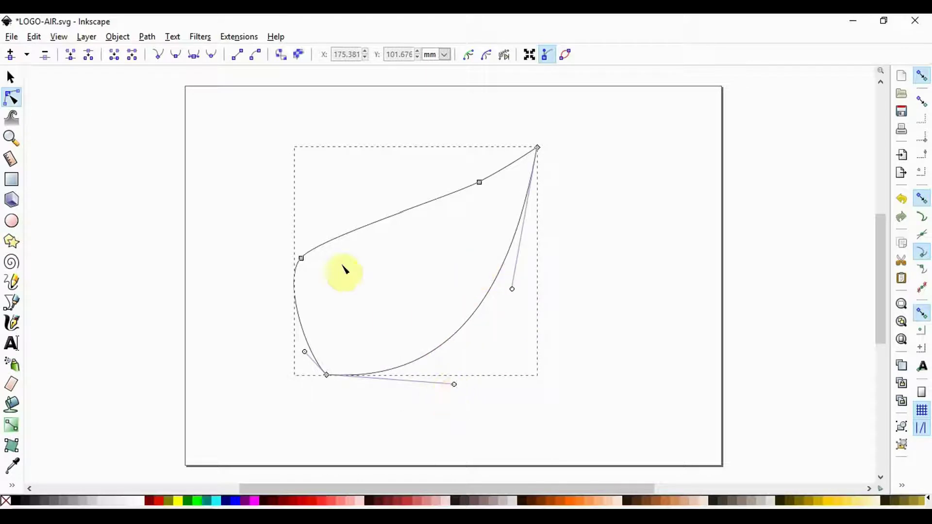
drag(260, 218, 335, 289)
key(Delete)
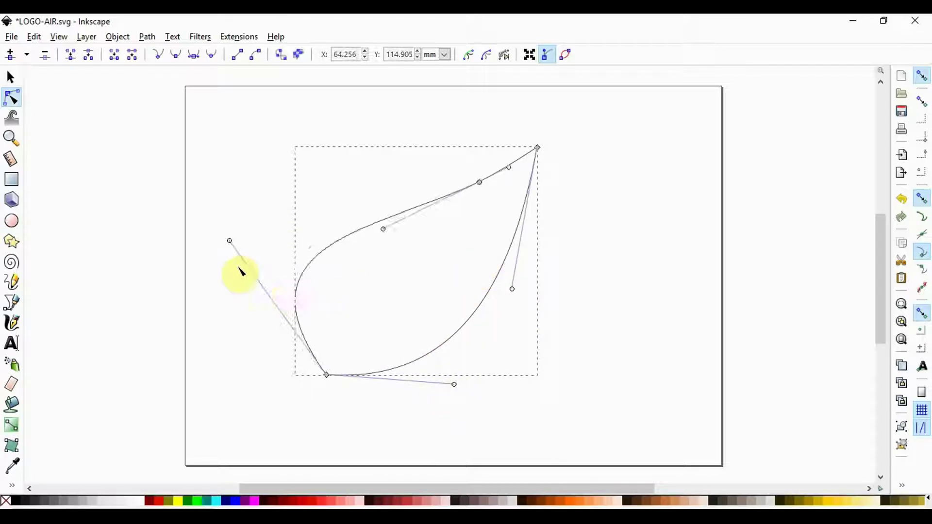
mouse_move(218, 248)
mouse_down()
mouse_move(113, 226)
mouse_move(130, 245)
mouse_up()
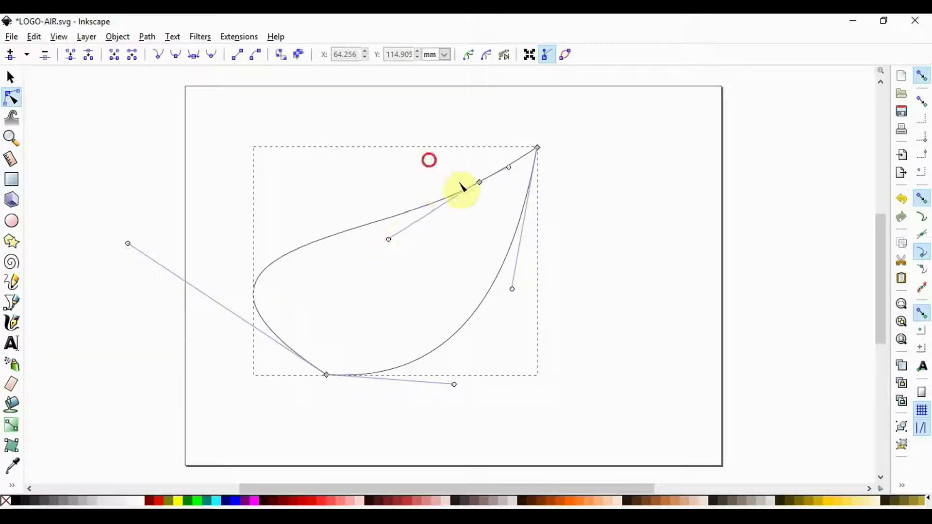
mouse_move(429, 160)
mouse_down()
mouse_move(494, 206)
mouse_move(461, 238)
mouse_up()
key(Delete)
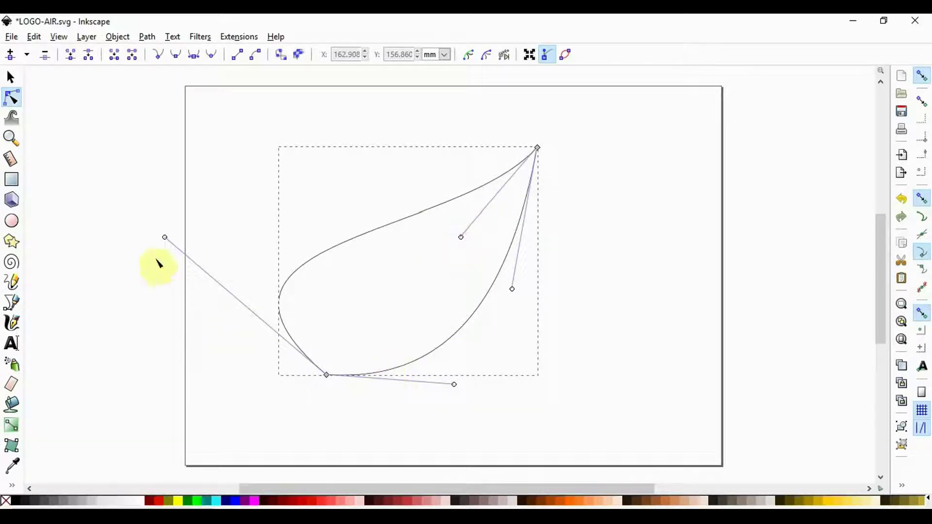
mouse_move(165, 237)
mouse_down()
mouse_move(135, 317)
mouse_move(150, 308)
mouse_move(124, 214)
mouse_move(100, 219)
mouse_move(114, 234)
mouse_up()
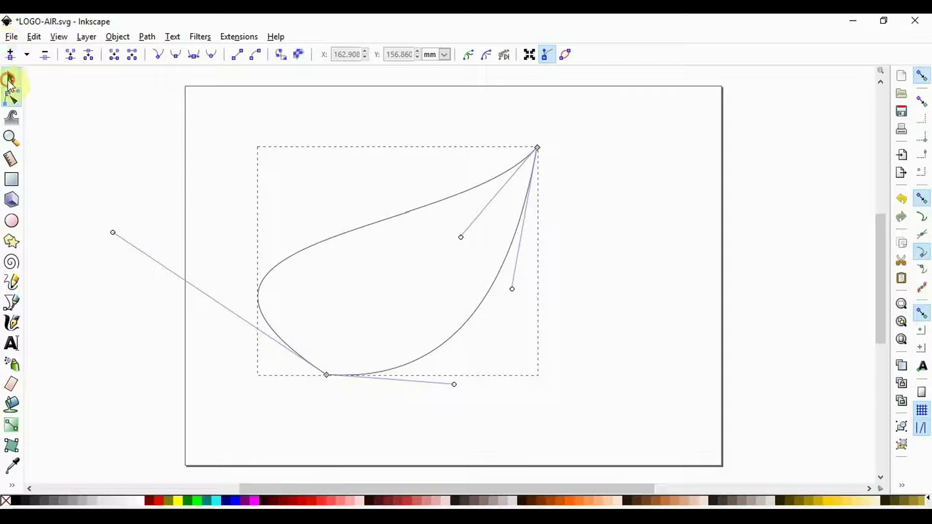
- Remove the bottom-left nodes and round out the leaf's lower-left curve
click(10, 78)
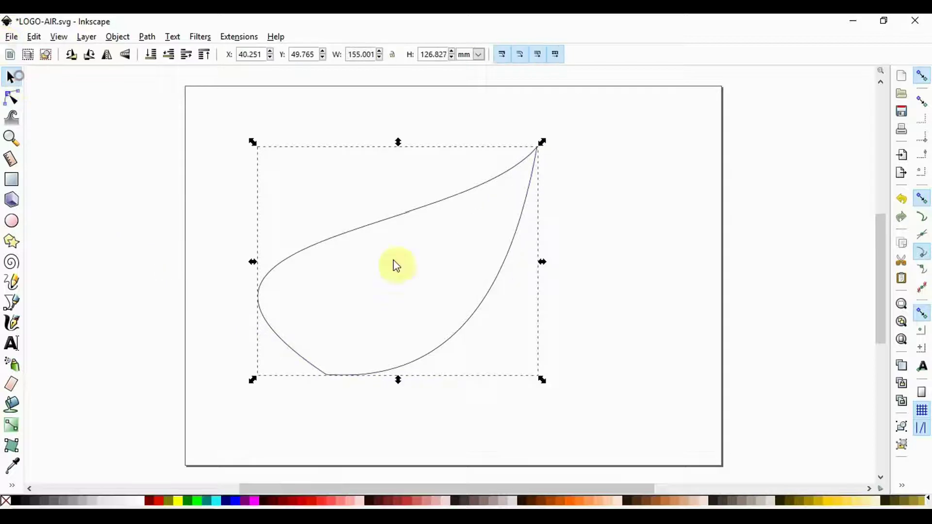
double_click(351, 376)
click(365, 374)
double_click(365, 375)
drag(344, 394, 313, 372)
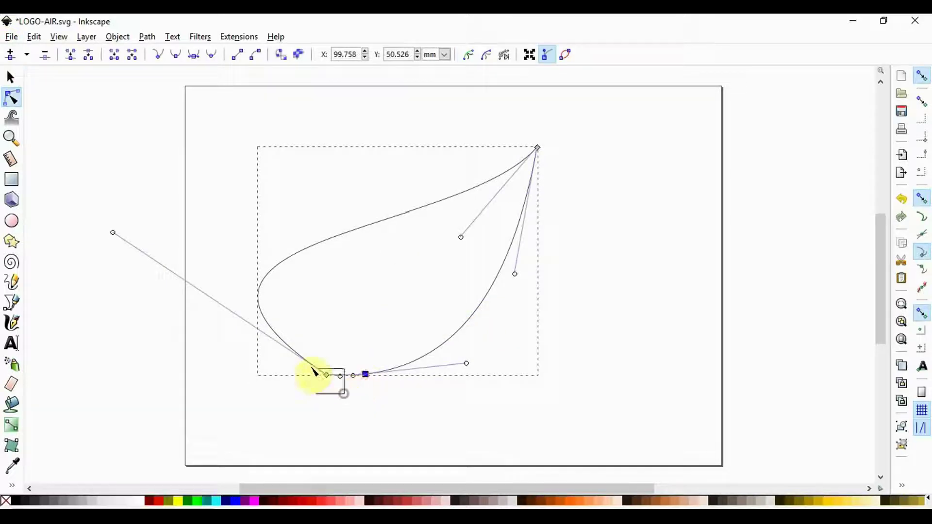
key(Delete)
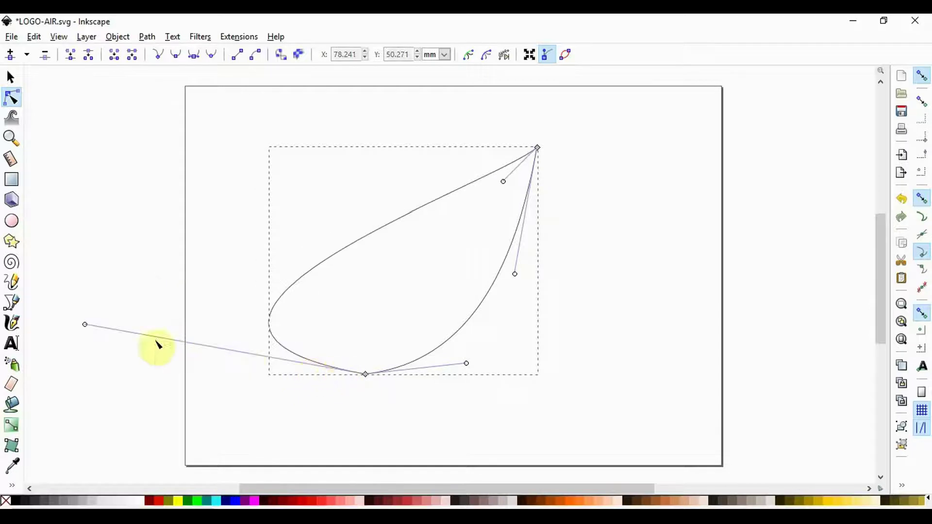
mouse_move(86, 326)
mouse_down()
mouse_move(77, 393)
mouse_move(86, 366)
mouse_up()
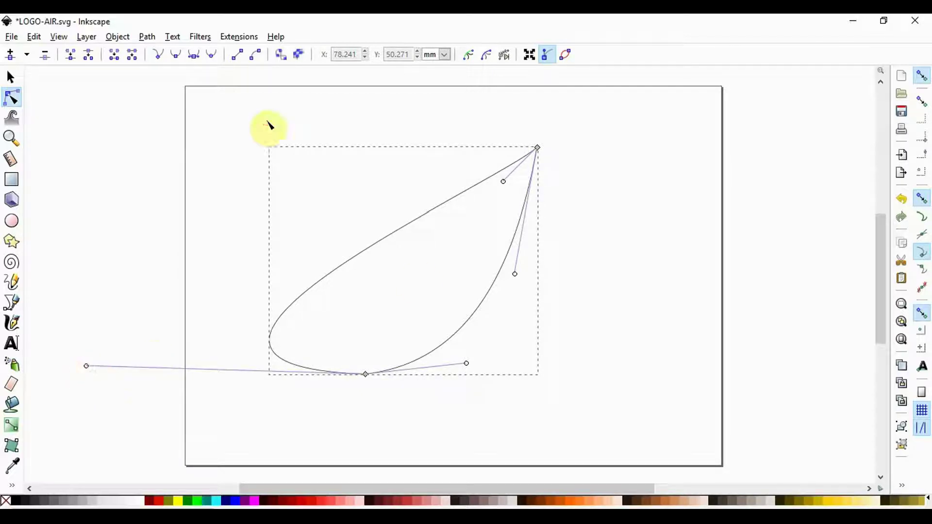
click(10, 77)
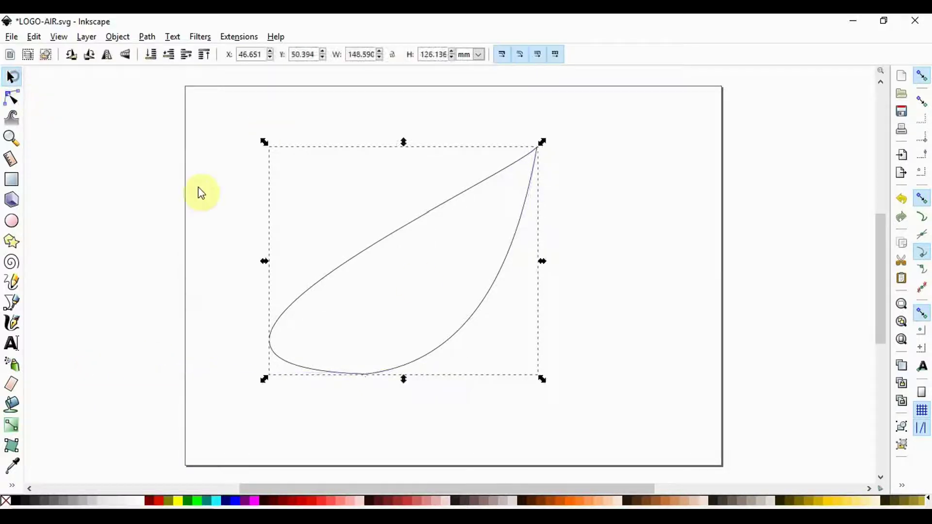
- Fill the leaf with deep red and set its stroke paint to none
click(499, 280)
click(311, 500)
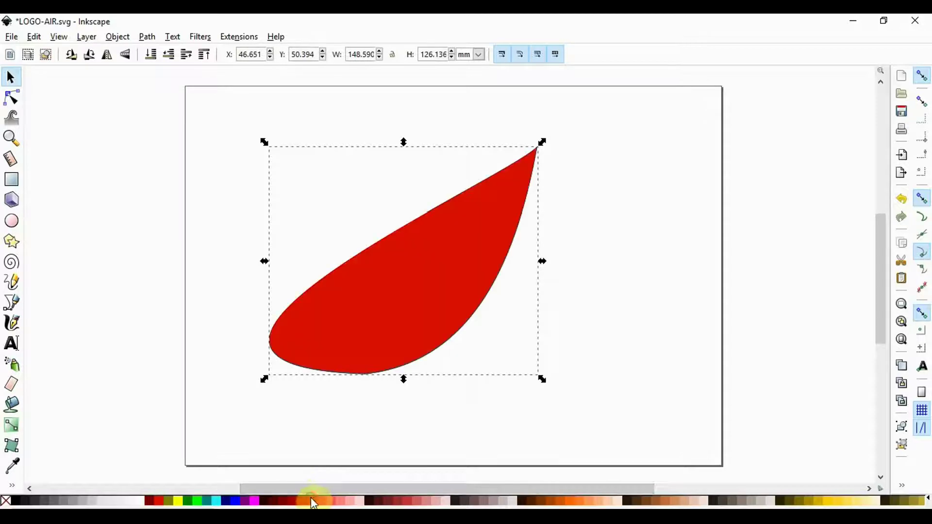
click(296, 497)
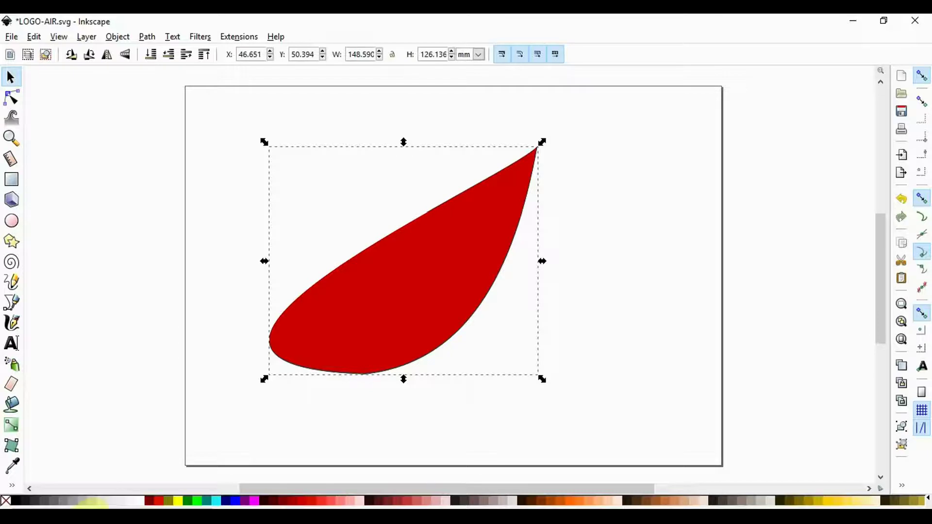
key(ctrl+shift+f)
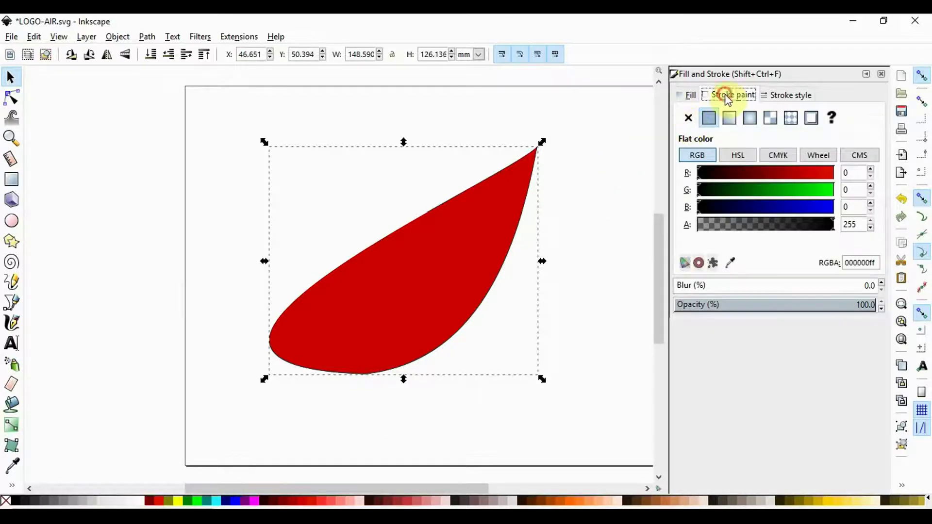
click(688, 117)
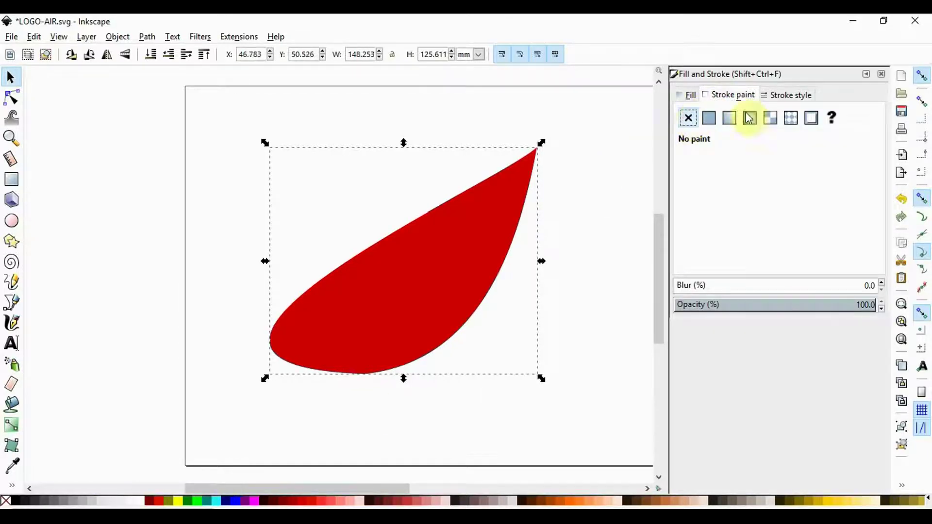
click(882, 75)
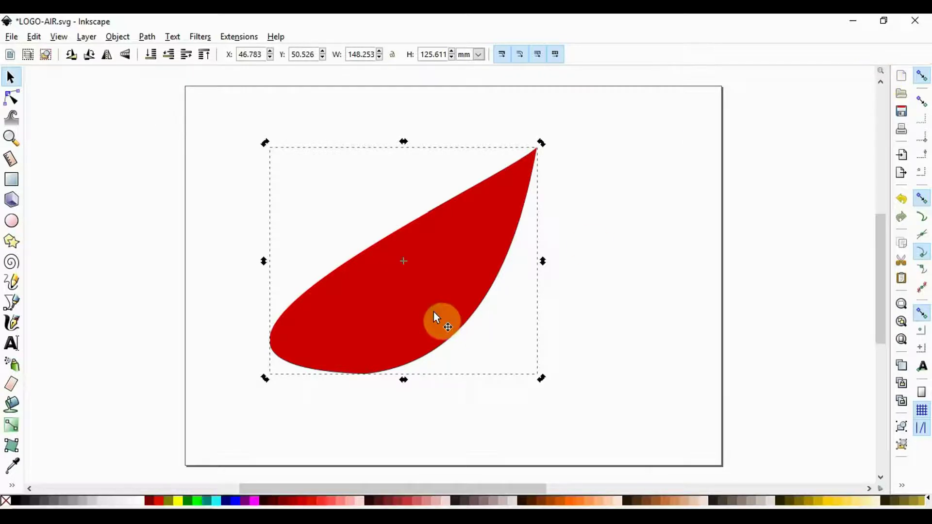
- Give the leaf a linear gradient from dark maroon at the lower left to bright red at the tip
click(373, 501)
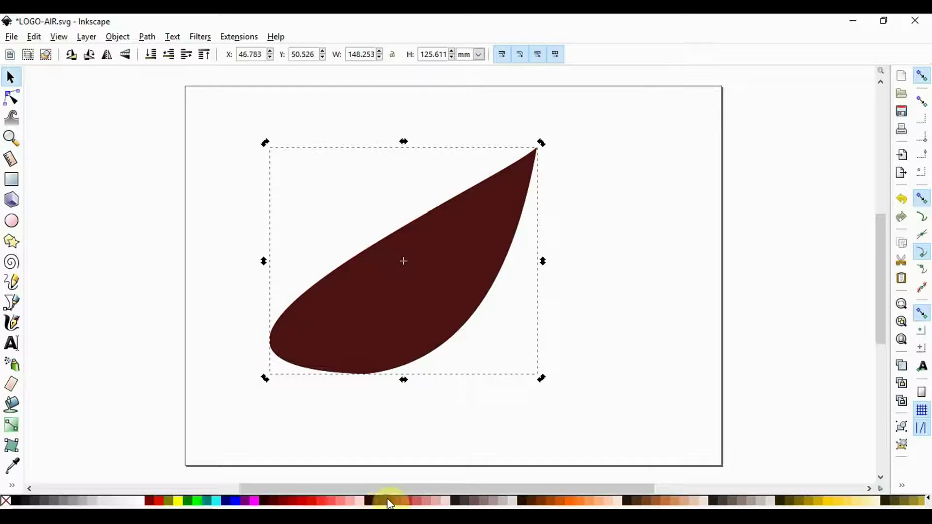
click(10, 425)
mouse_move(378, 348)
mouse_down()
mouse_move(428, 272)
mouse_move(485, 211)
mouse_up()
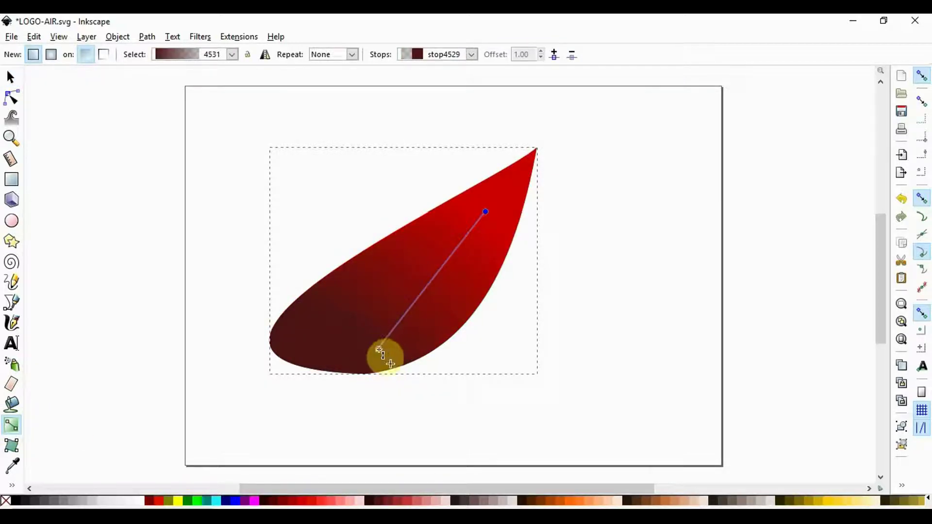
drag(379, 349, 330, 361)
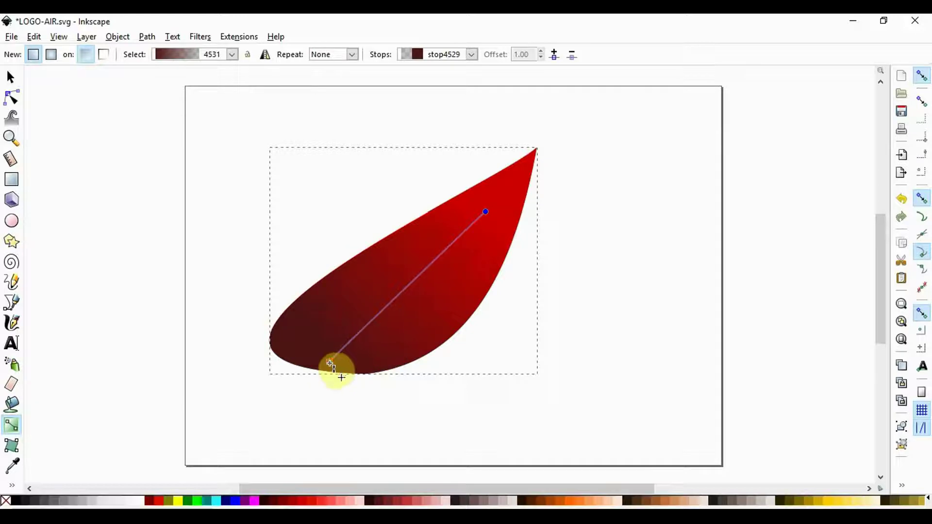
click(329, 363)
click(13, 78)
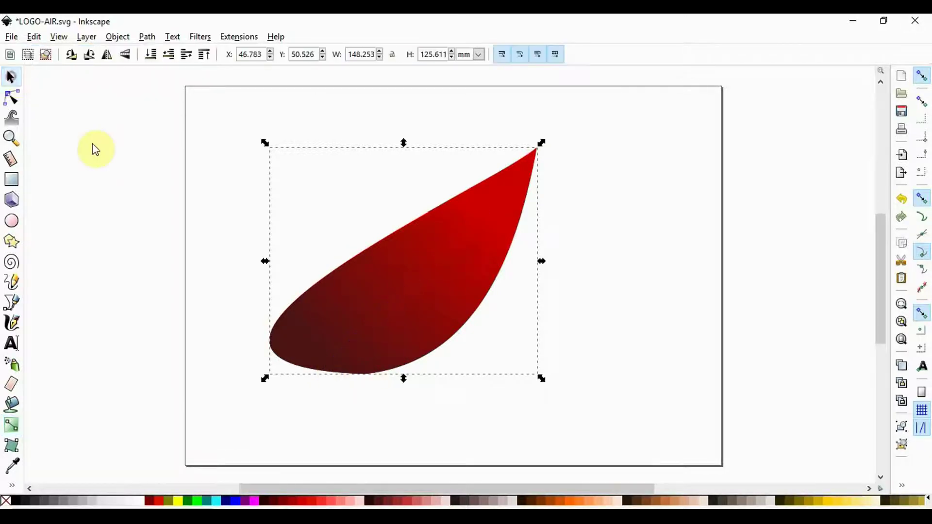
click(150, 189)
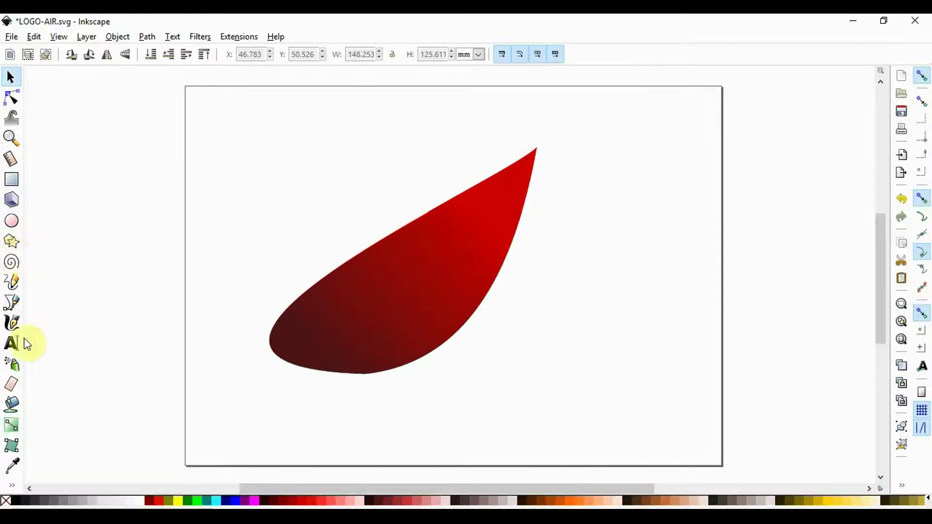
- Create a text object reading 'C' to the left of the leaf
click(12, 345)
click(150, 325)
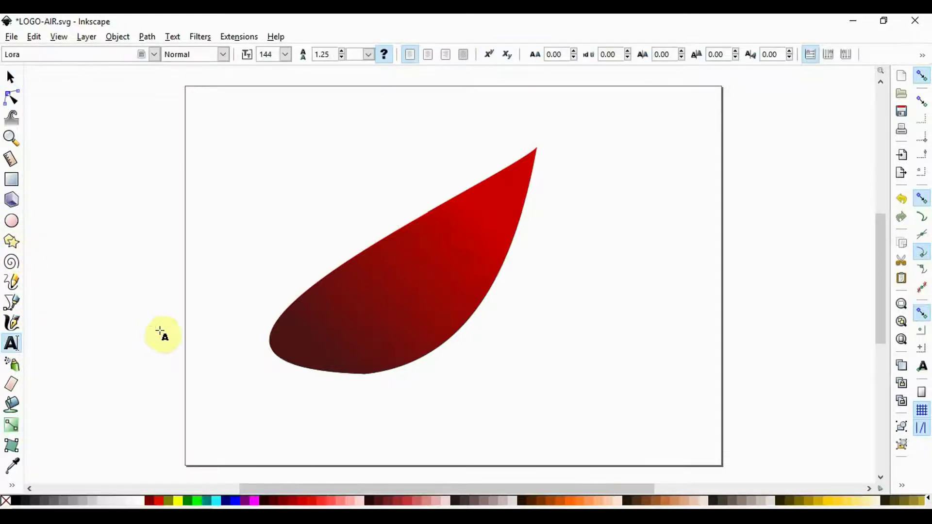
text(G)
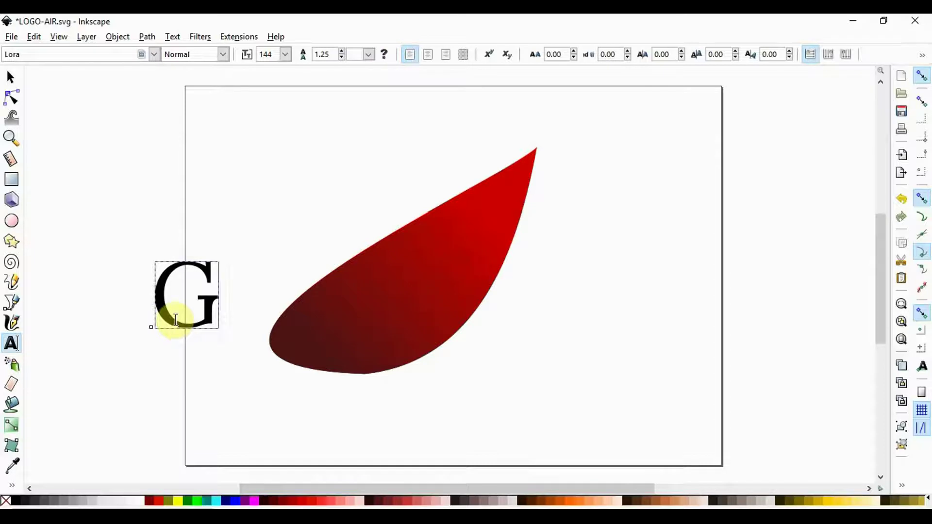
double_click(176, 320)
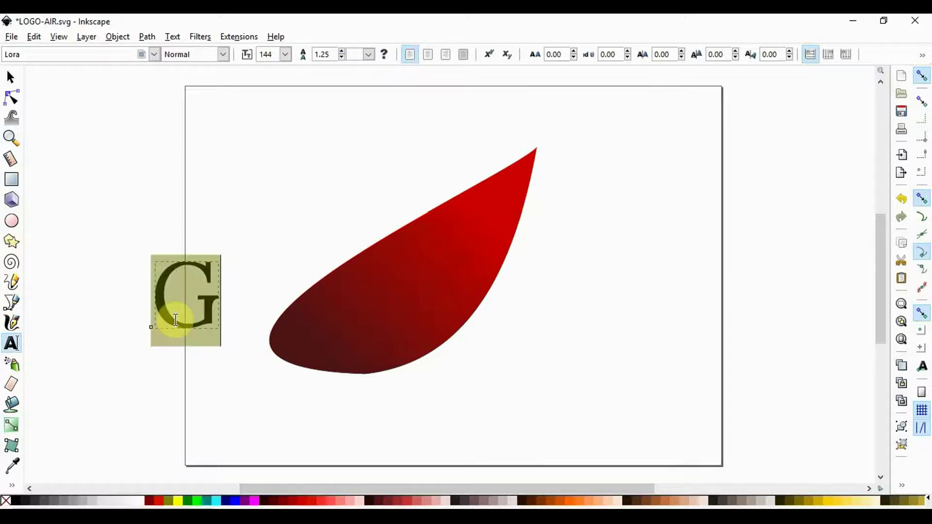
text(C)
- Set the C to Lato Bold, then enlarge it and move it onto the leaf
key(ctrl+a)
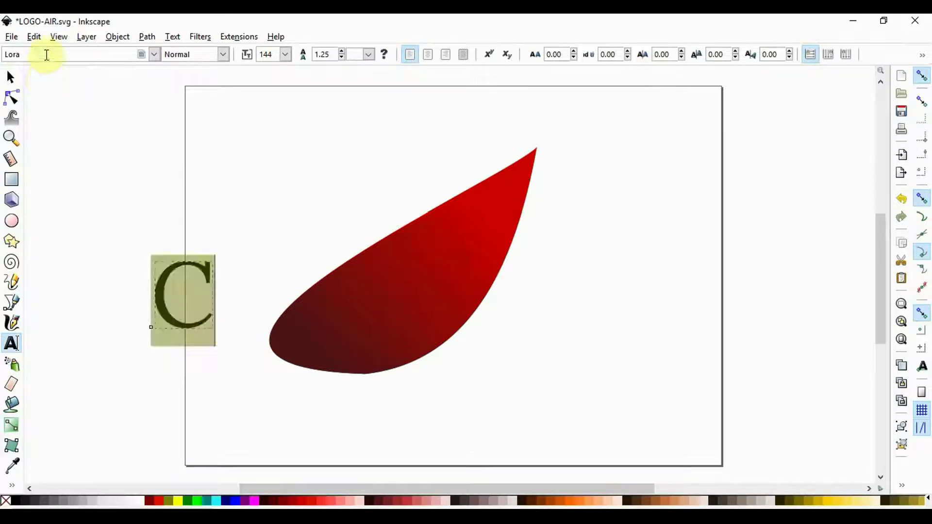
click(3, 54)
text(to)
key(Return)
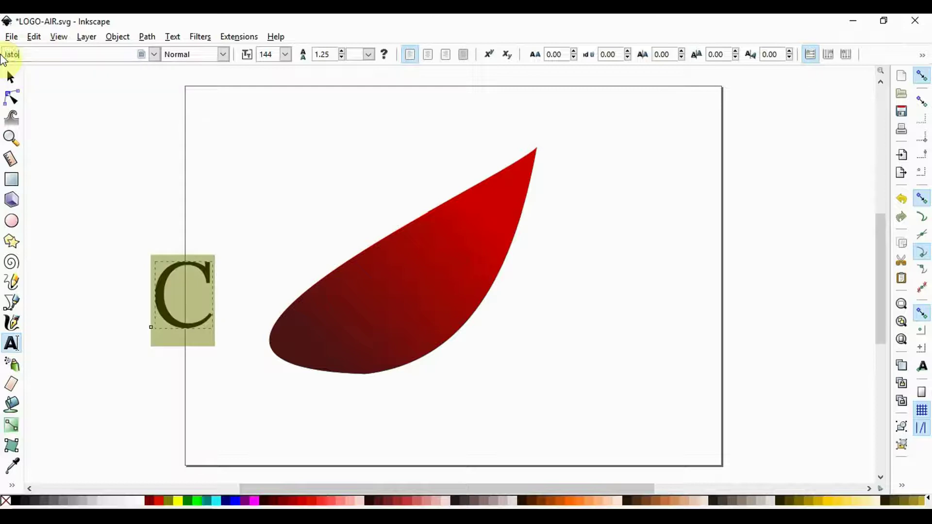
click(223, 54)
click(194, 165)
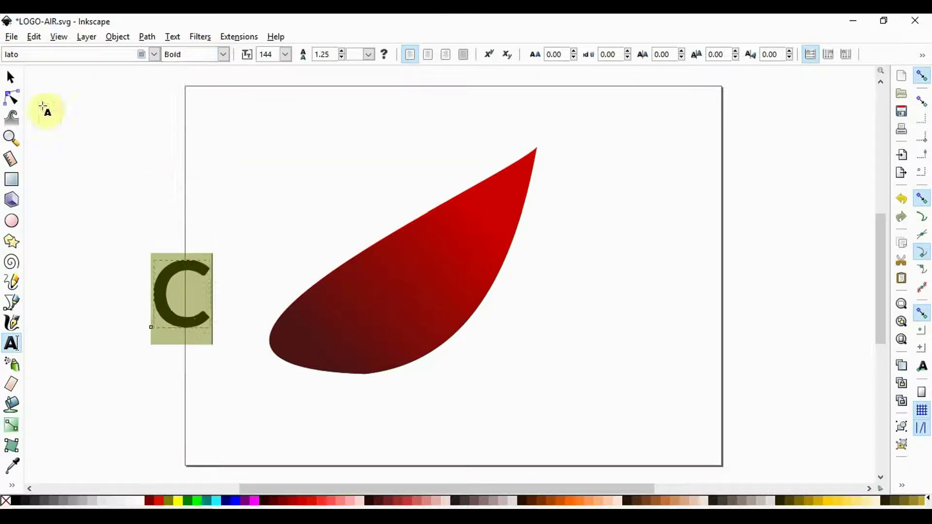
click(11, 77)
mouse_move(214, 332)
mouse_down()
mouse_move(272, 387)
mouse_move(448, 345)
mouse_up()
- Shrink the C and overlap a horizontally mirrored copy with it
click(402, 371)
click(410, 344)
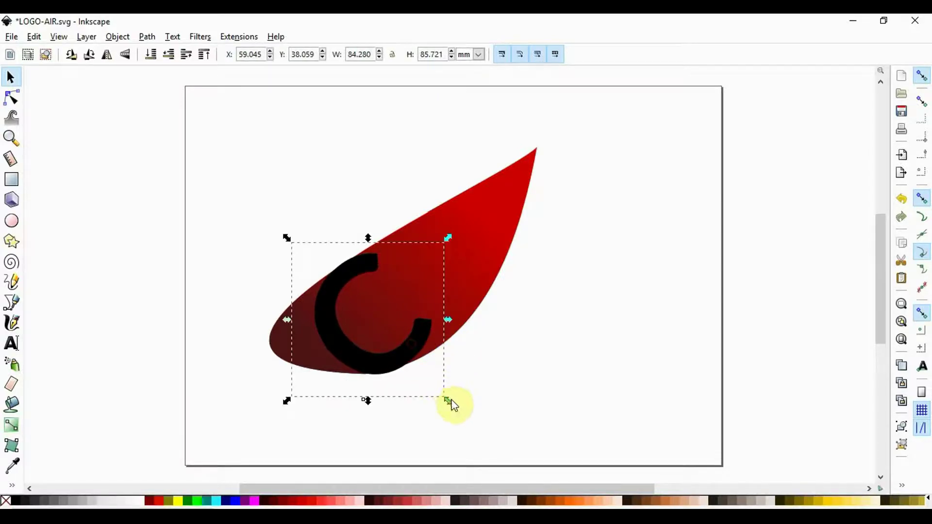
drag(448, 401, 386, 362)
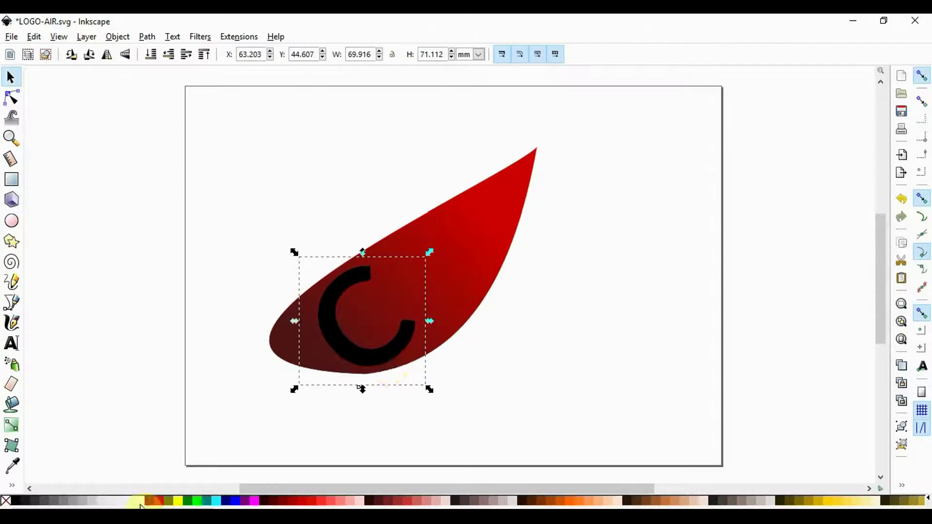
click(111, 58)
mouse_move(386, 298)
mouse_down()
mouse_move(437, 306)
mouse_move(435, 297)
mouse_up()
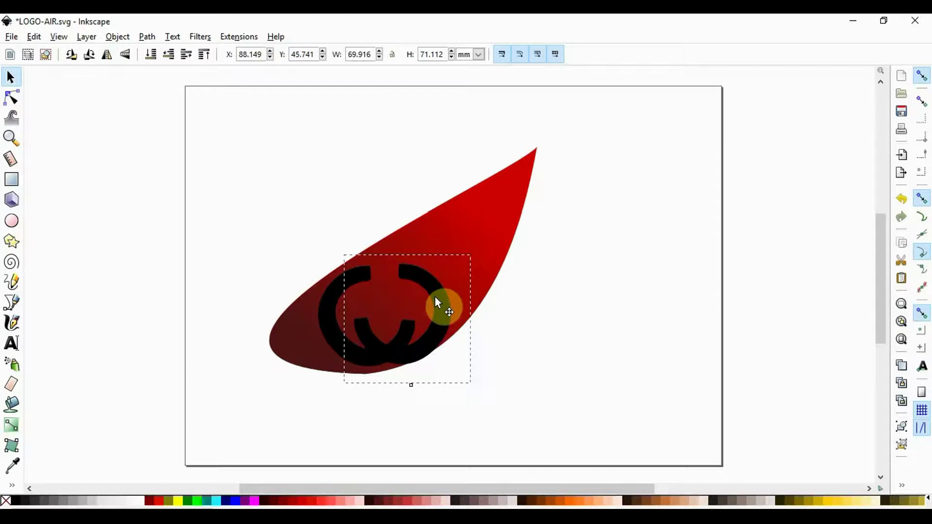
drag(435, 297, 434, 297)
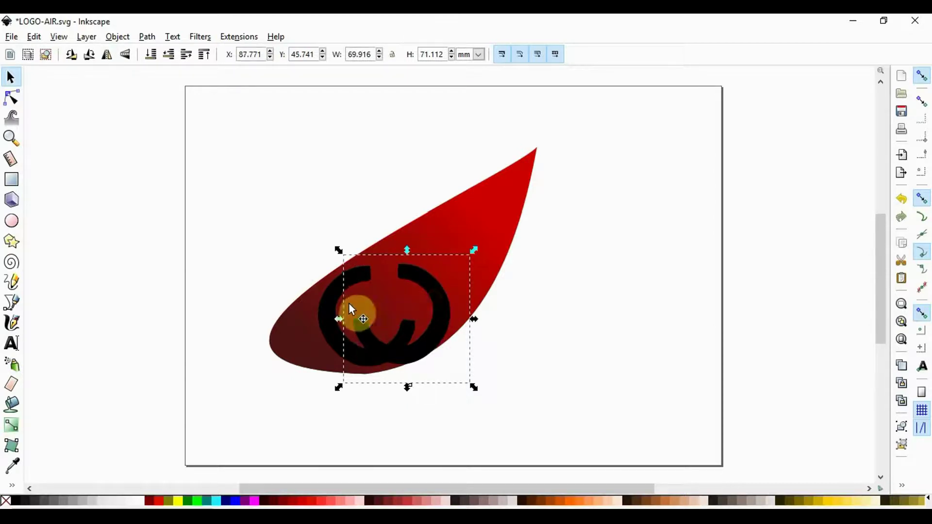
- Rotate and shrink both Cs together, nudge them into place and fill them white
shift+click(330, 313)
click(437, 345)
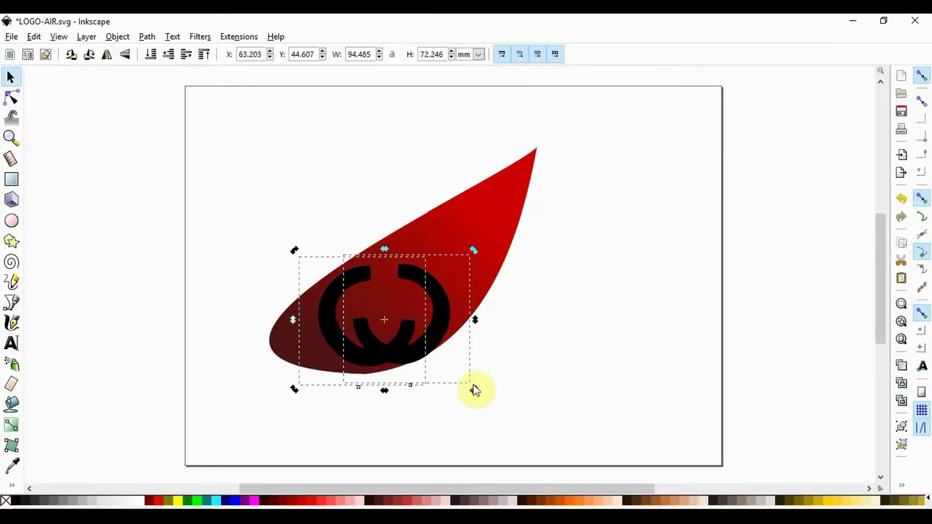
mouse_move(475, 389)
mouse_down()
mouse_move(465, 347)
mouse_move(449, 344)
mouse_up()
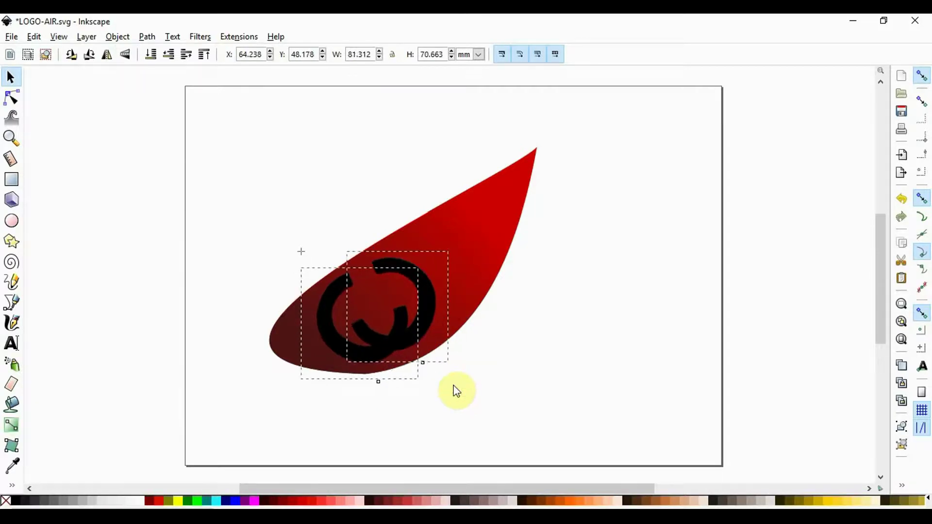
drag(463, 392, 452, 384)
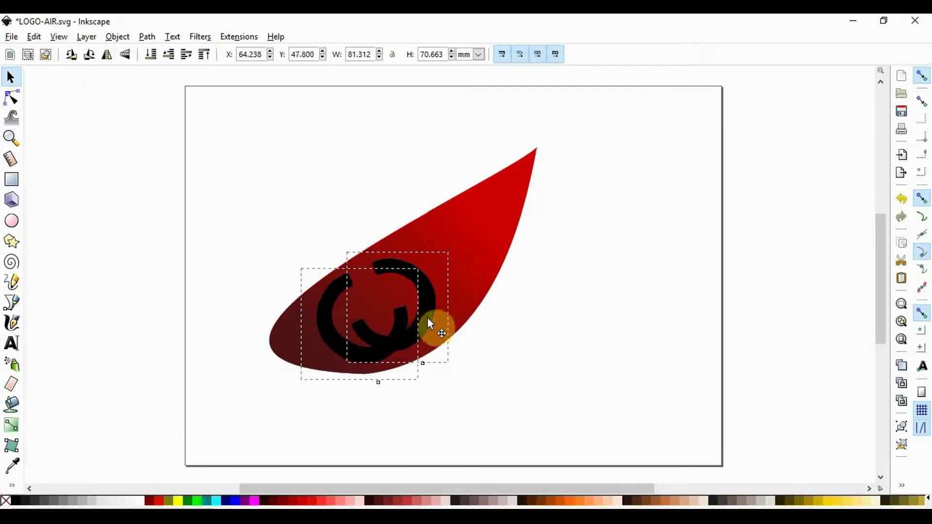
drag(425, 317, 430, 318)
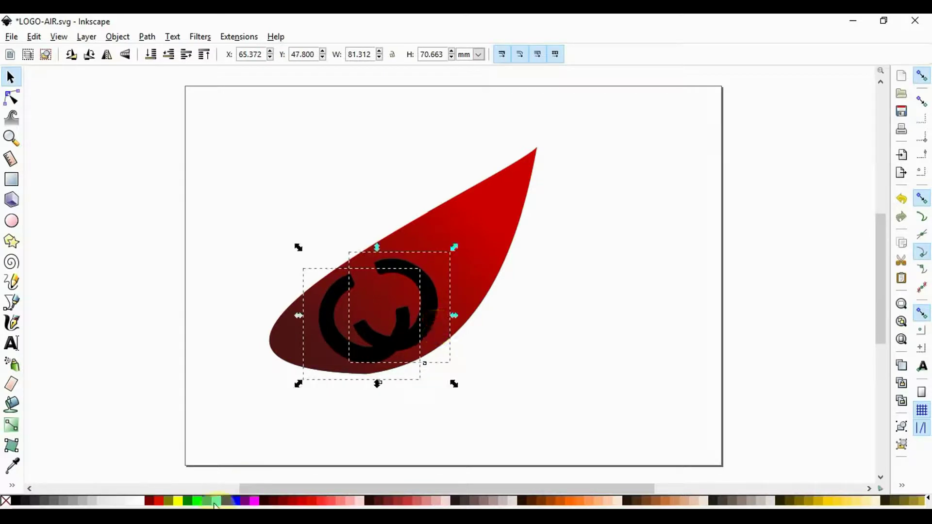
click(136, 502)
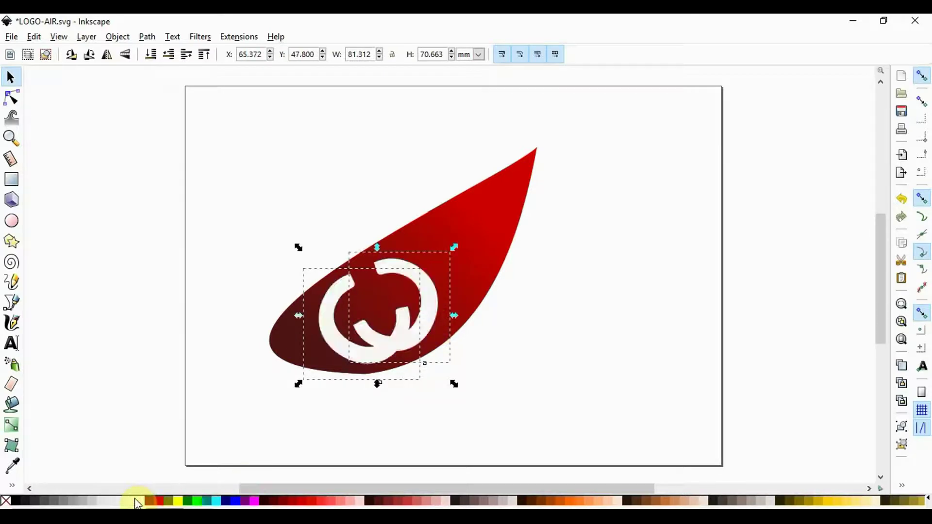
click(516, 385)
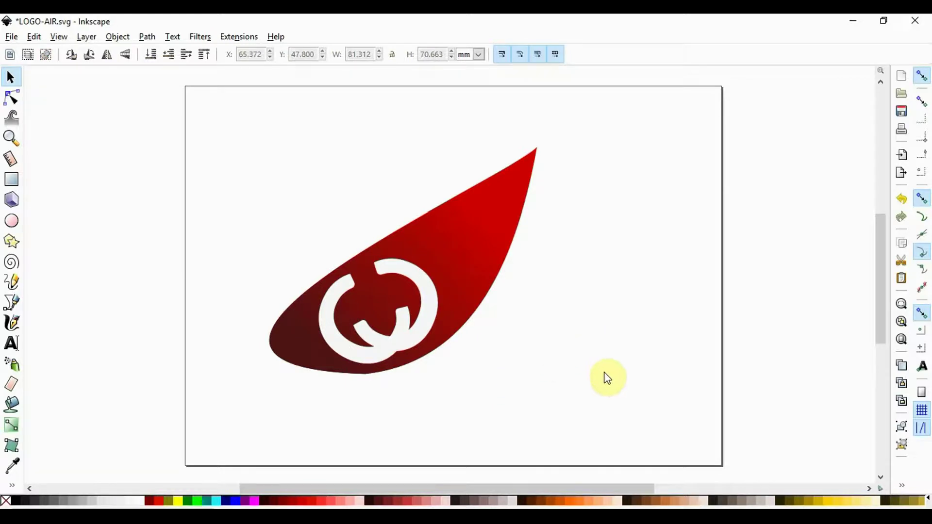
- Offset the grey leaf copy up-left behind the red leaf and give it a flat light-grey fill
click(509, 230)
key(Home)
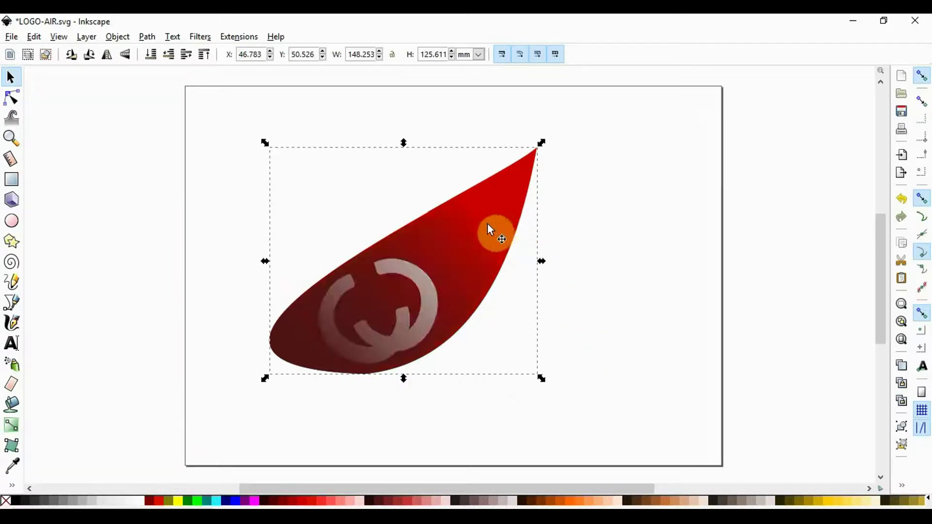
key(Tab)
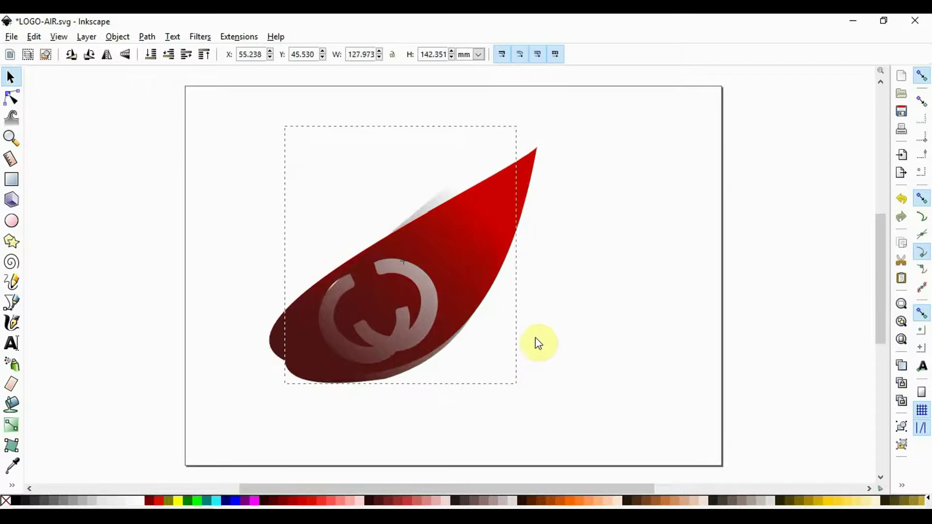
key(Tab)
drag(483, 276, 467, 247)
key(End)
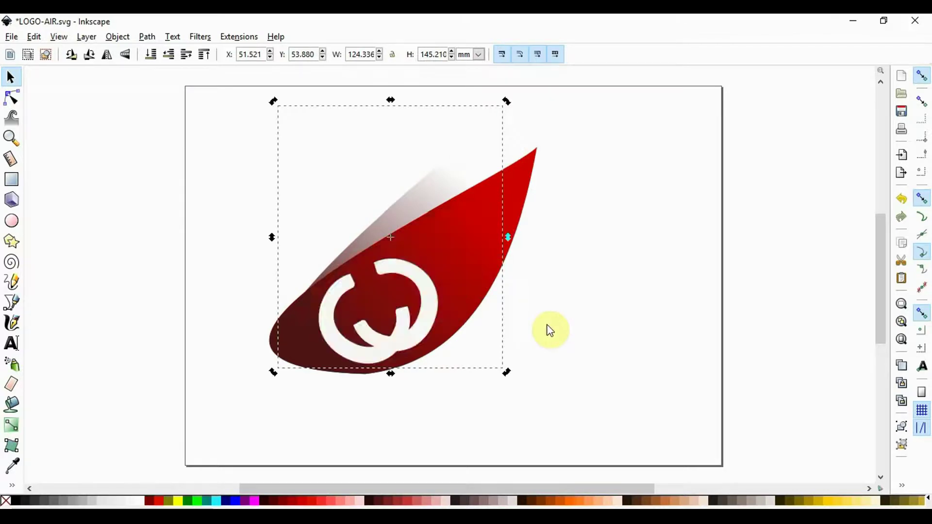
click(773, 502)
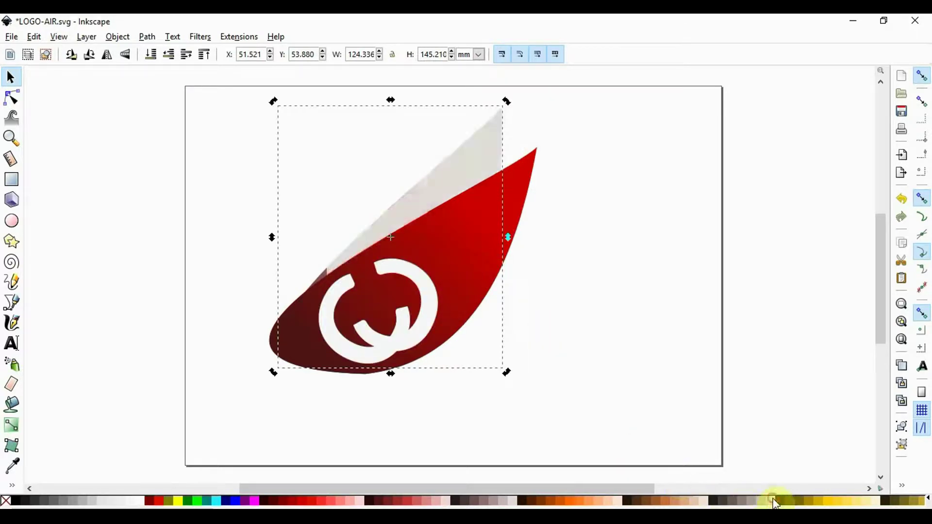
click(624, 322)
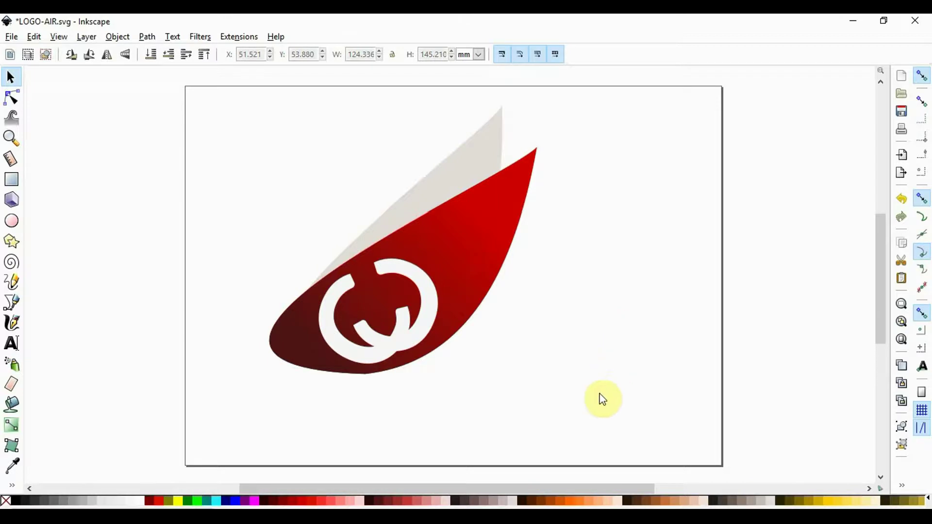
mouse_move(599, 402)
mouse_down()
mouse_move(229, 85)
mouse_move(373, 185)
mouse_up()
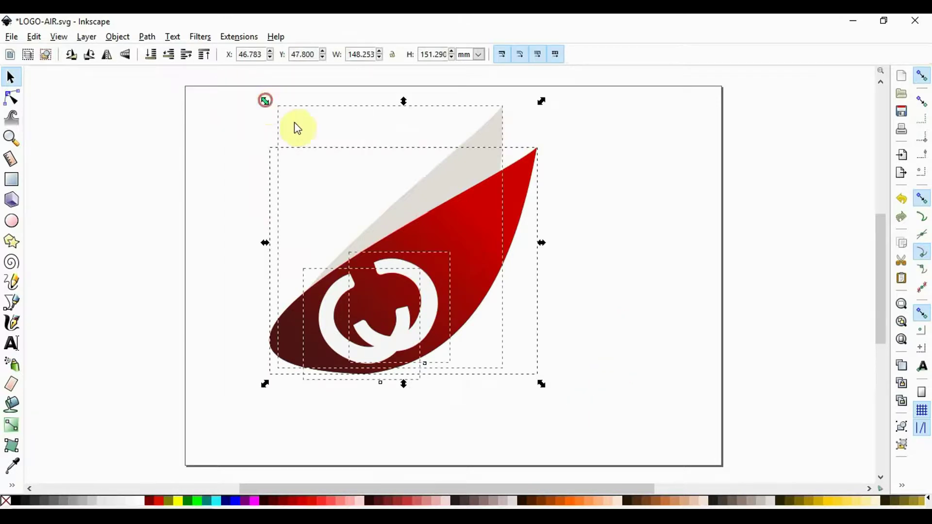
- Move the scaled-down logo group to the centre of the page
drag(477, 284, 465, 229)
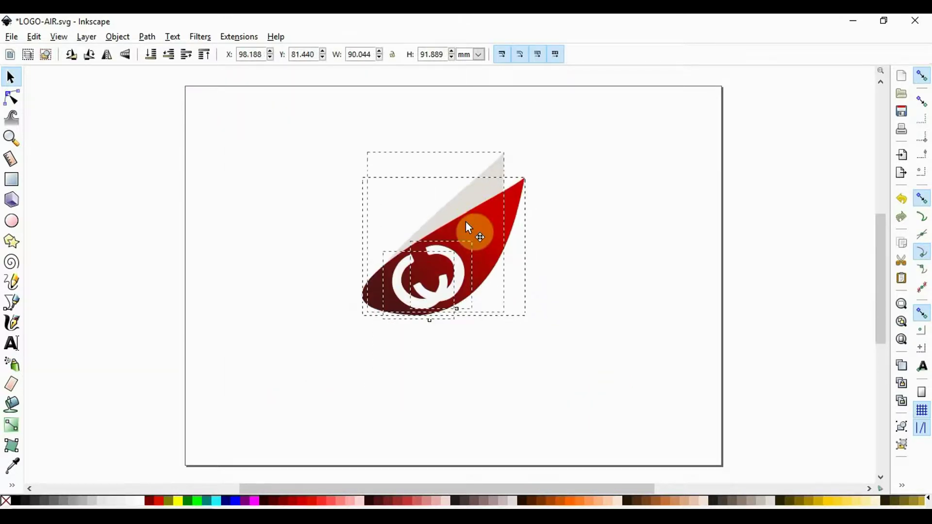
click(588, 292)
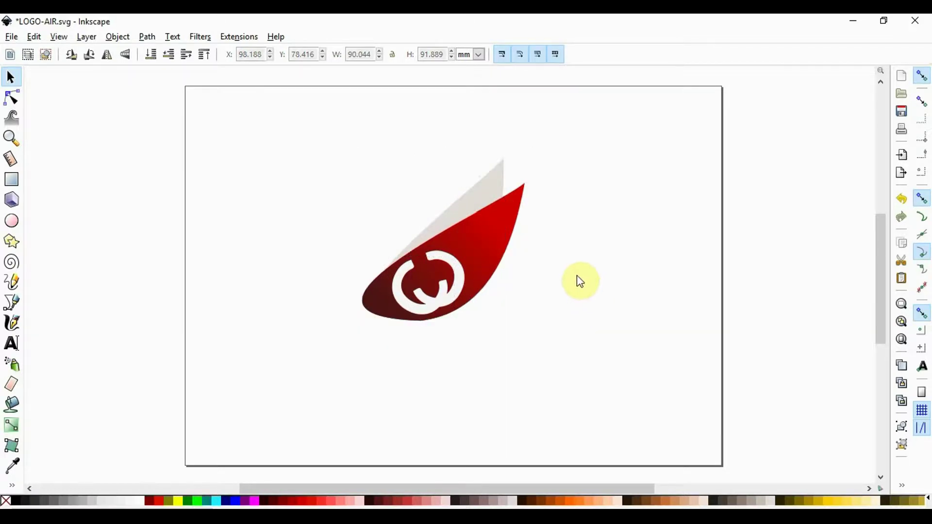
- Draw a small white circle and position it in the gap of the interlocked Cs
click(11, 221)
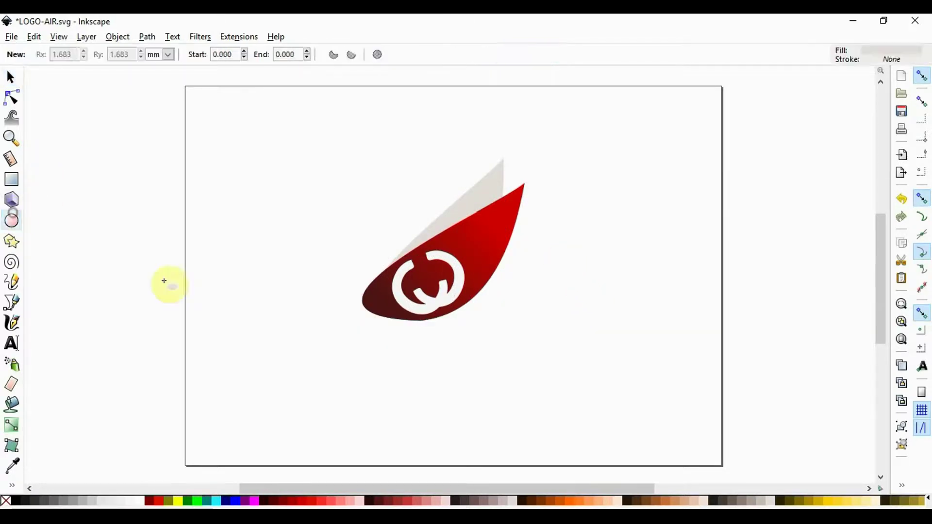
drag(424, 286, 436, 285)
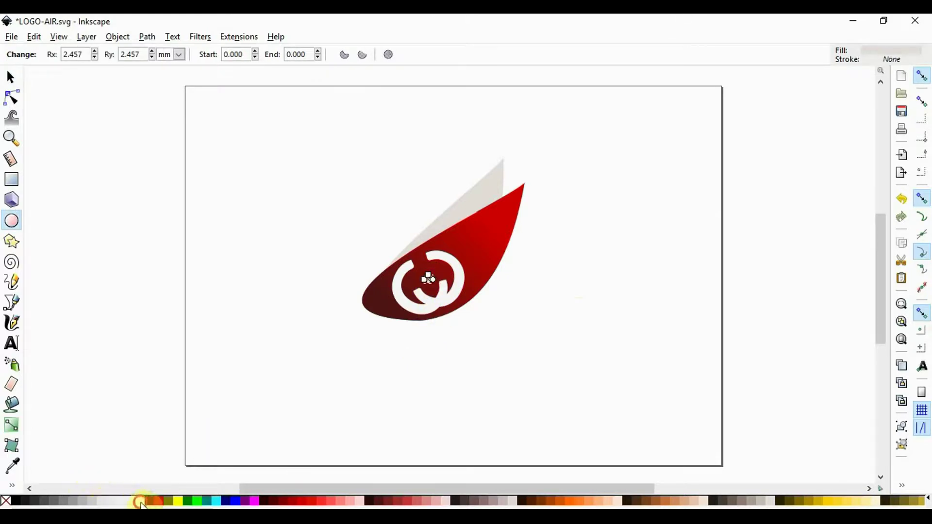
click(11, 77)
scroll(442, 286, up, 2)
scroll(442, 286, up, 1)
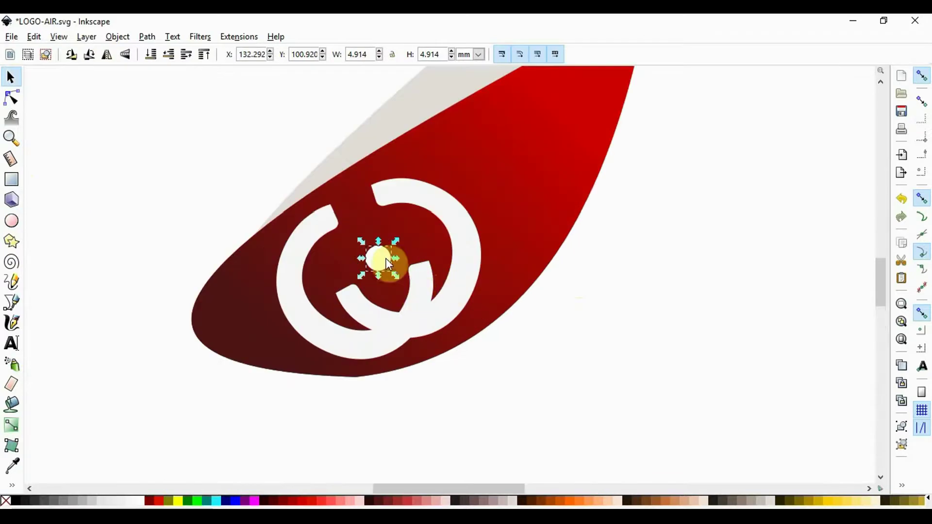
drag(387, 263, 407, 306)
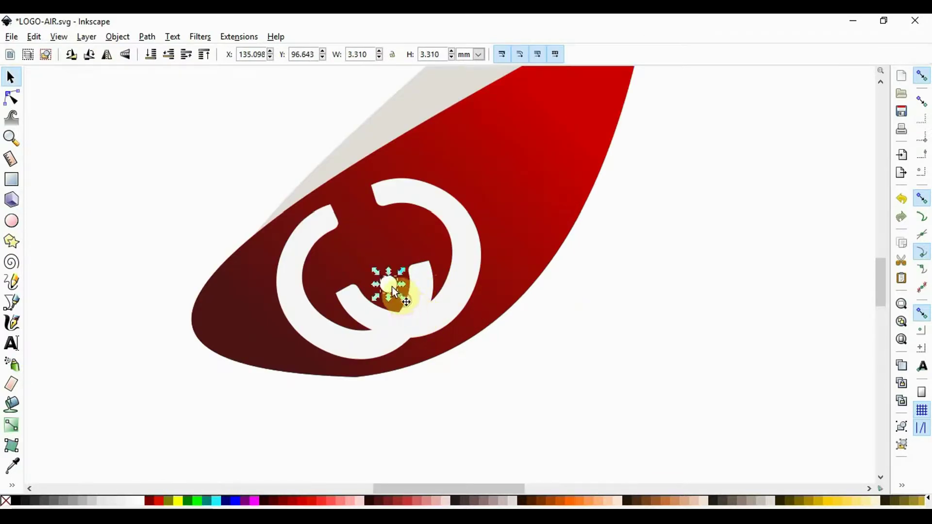
drag(393, 299, 394, 298)
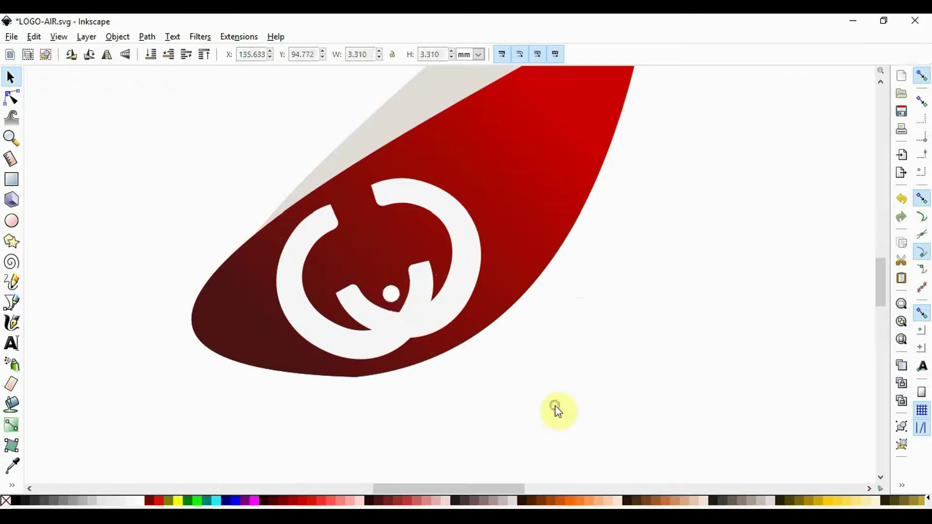
scroll(510, 392, down, 1)
scroll(510, 391, down, 1)
scroll(514, 389, down, 1)
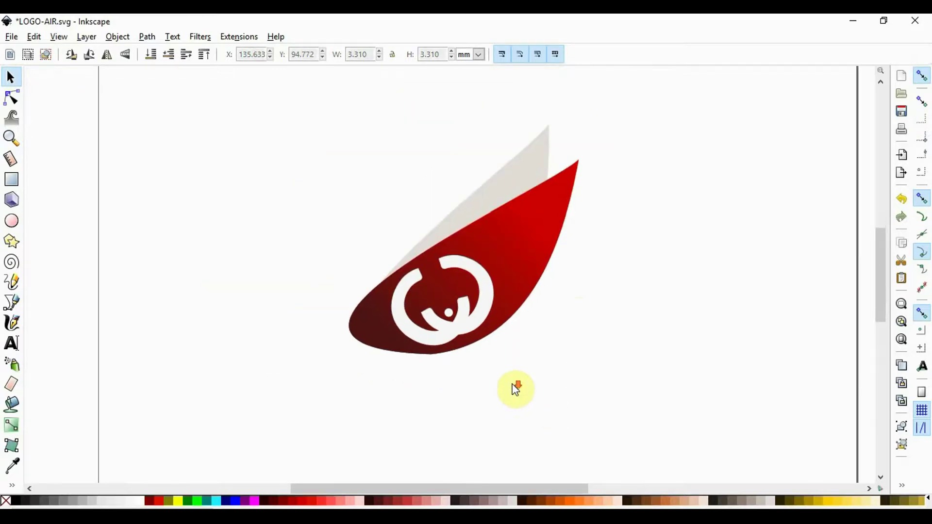
- Add a text line reading 'FireRipl' below the leaf logo
click(12, 344)
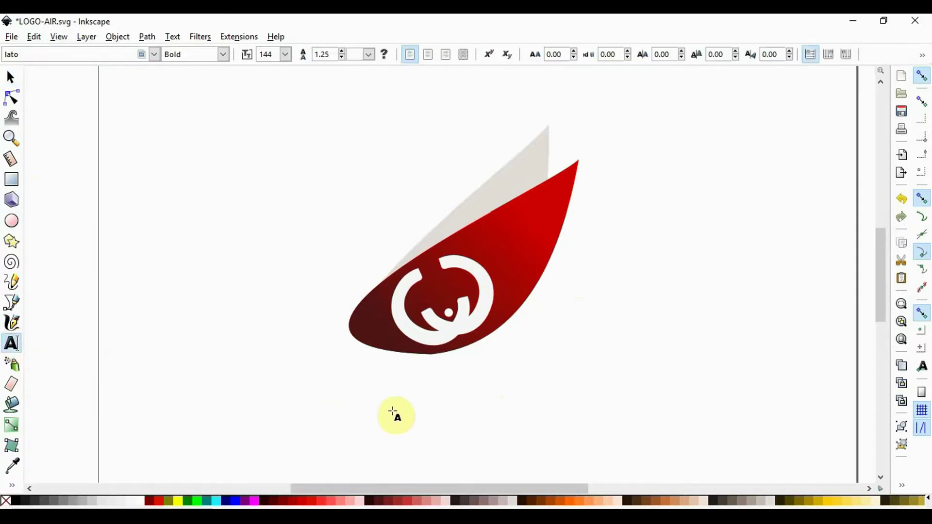
click(394, 395)
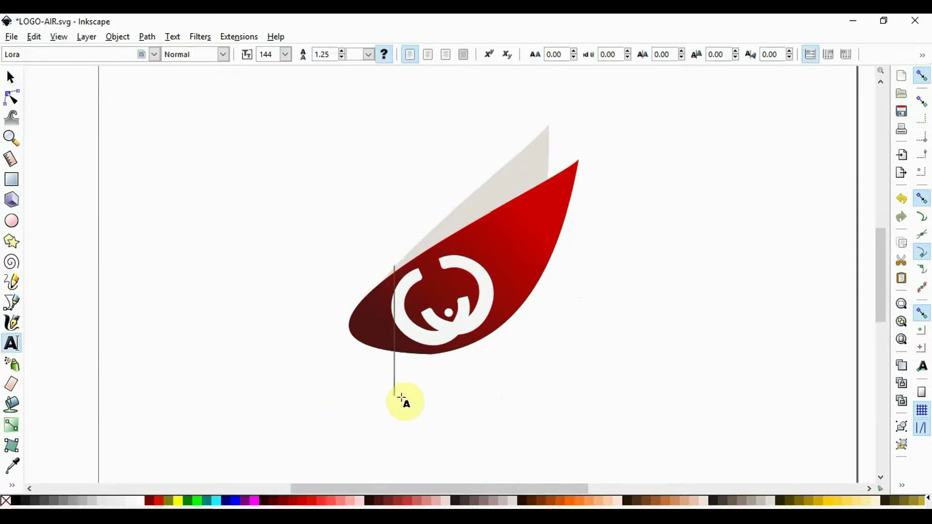
text(Fi)
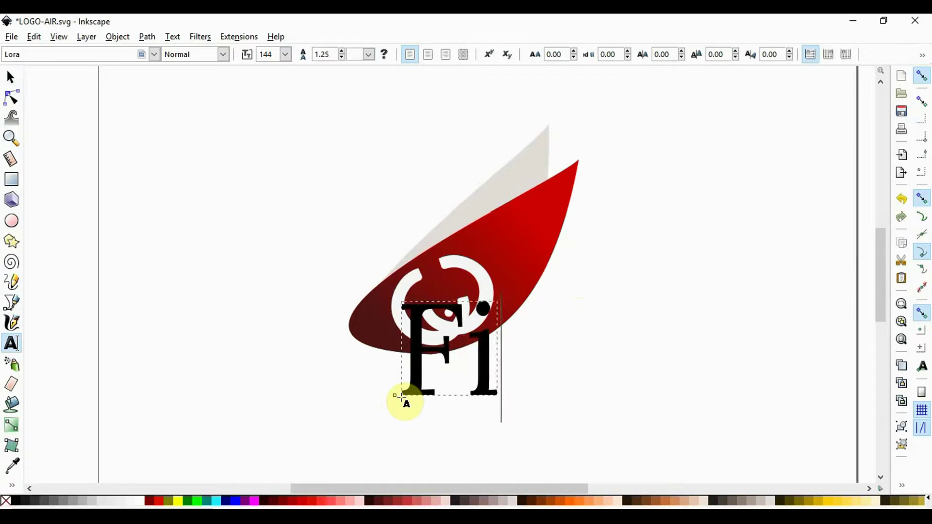
text(re)
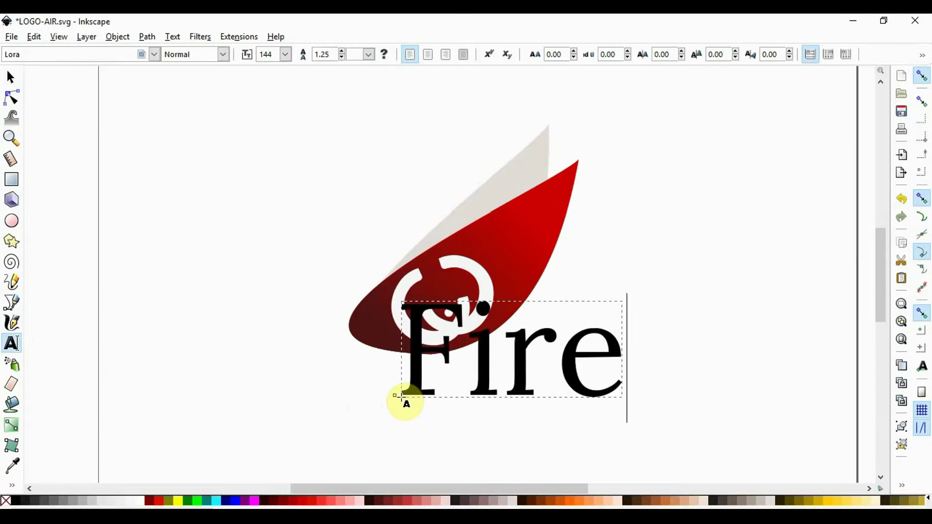
text(R)
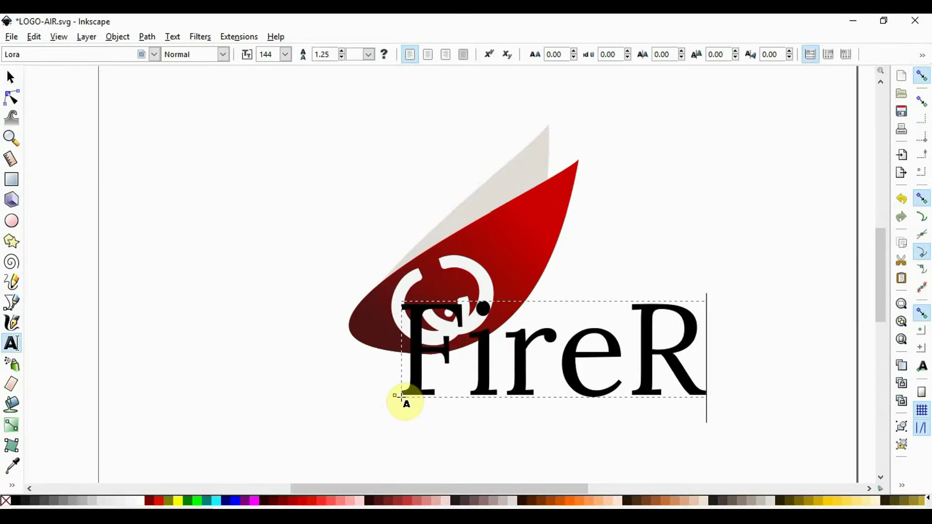
text(ip)
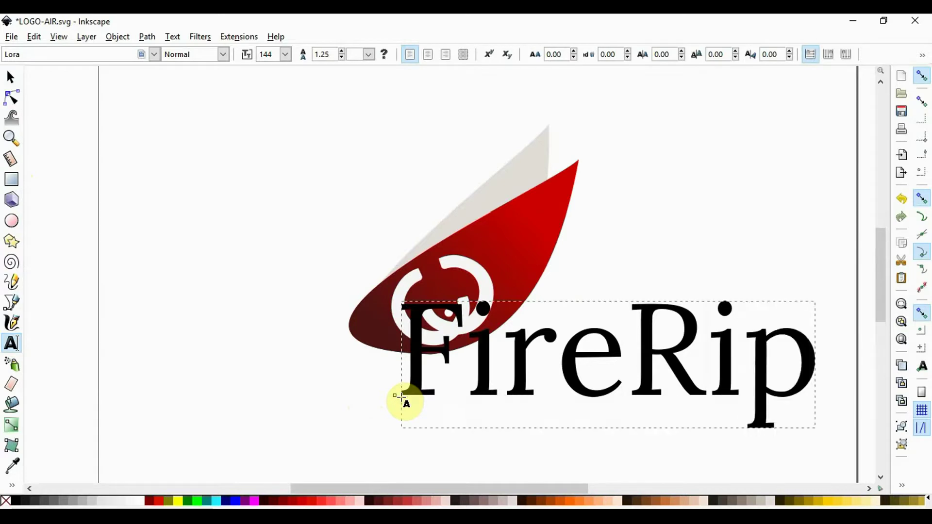
text(l)
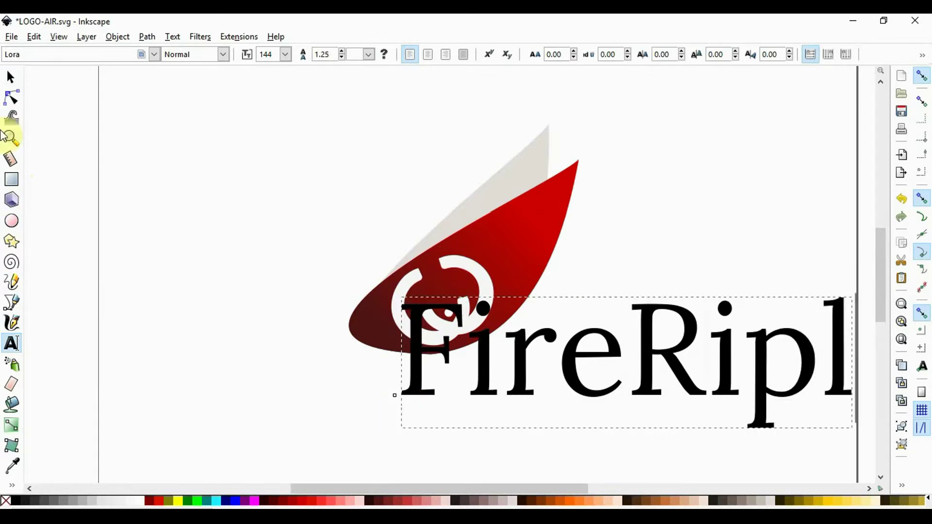
- Change the FireRipl text's font family to Lato
click(14, 55)
key(ctrl+a)
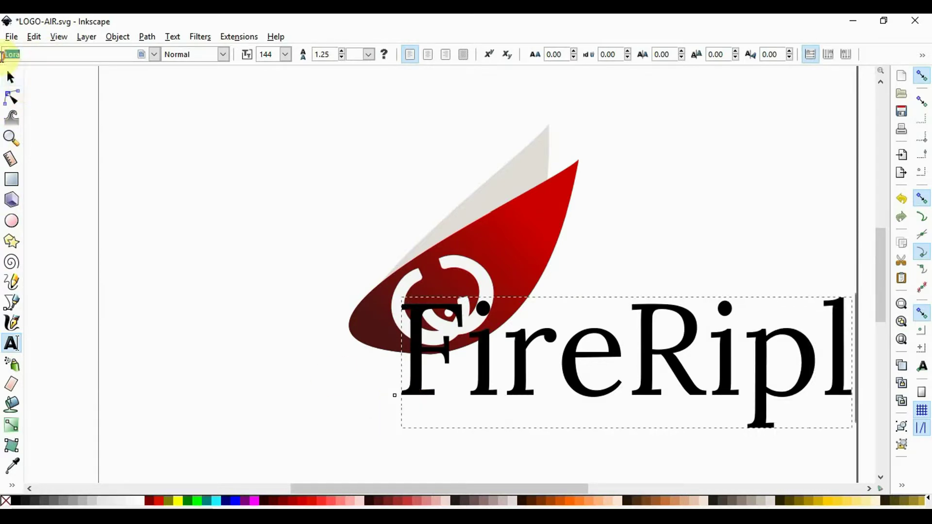
text(lato)
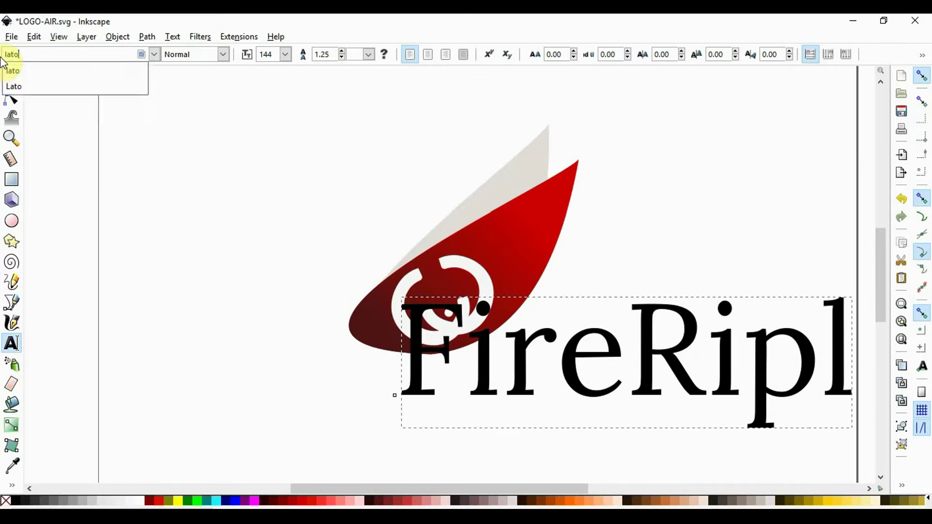
key(Return)
- Scale the FireRipl text down to about half and move it under the leaf
click(10, 76)
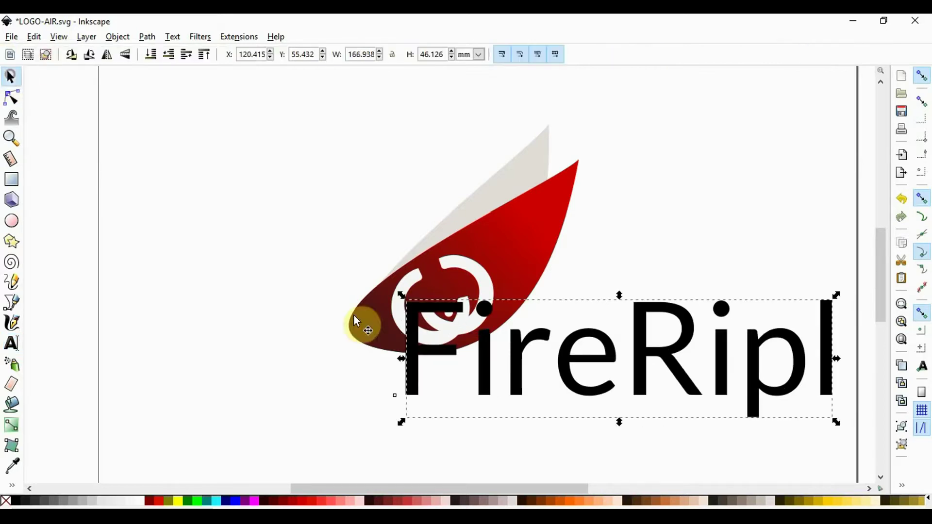
drag(402, 297, 455, 322)
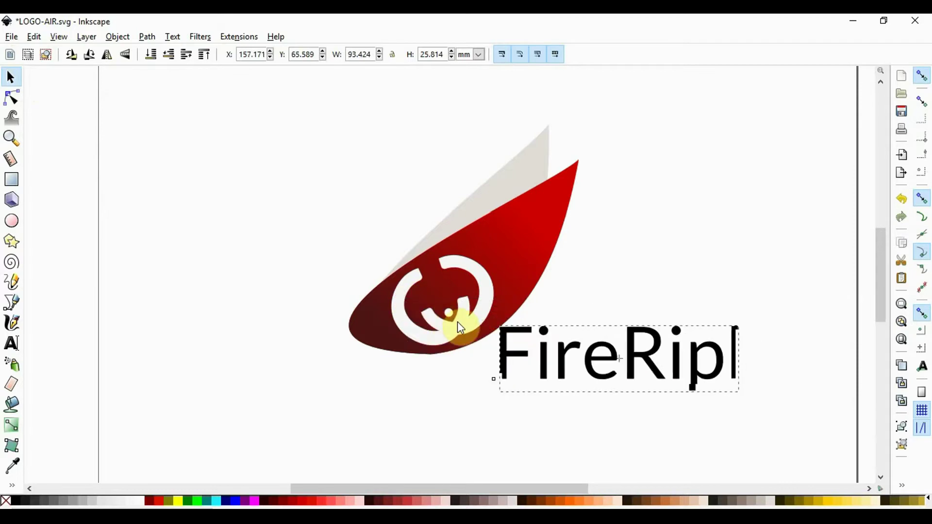
drag(573, 355, 395, 374)
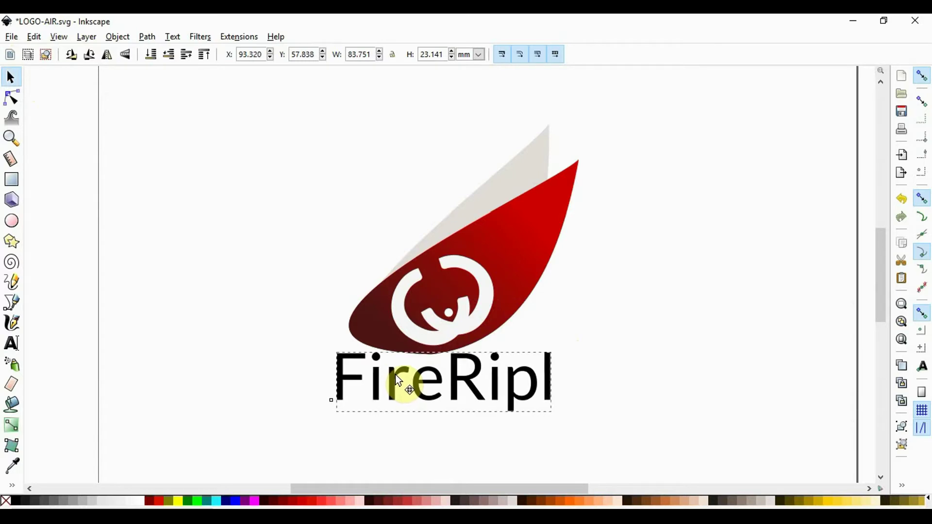
click(640, 398)
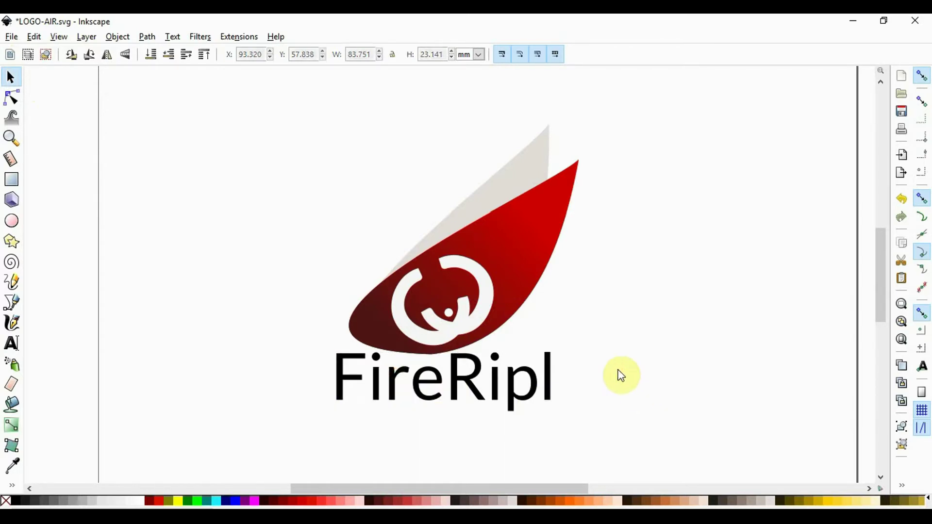
- Enlarge the FireRipl text slightly and colour it very dark maroon
click(549, 382)
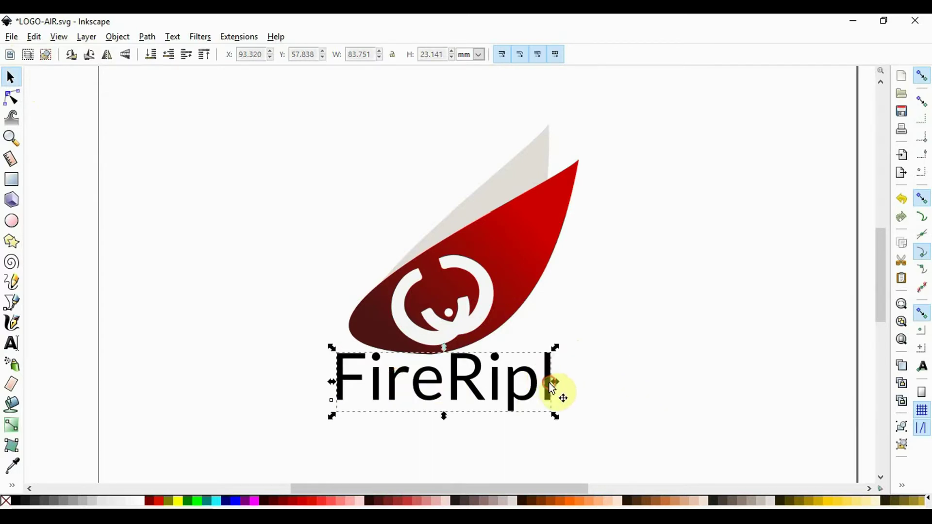
drag(555, 416, 550, 390)
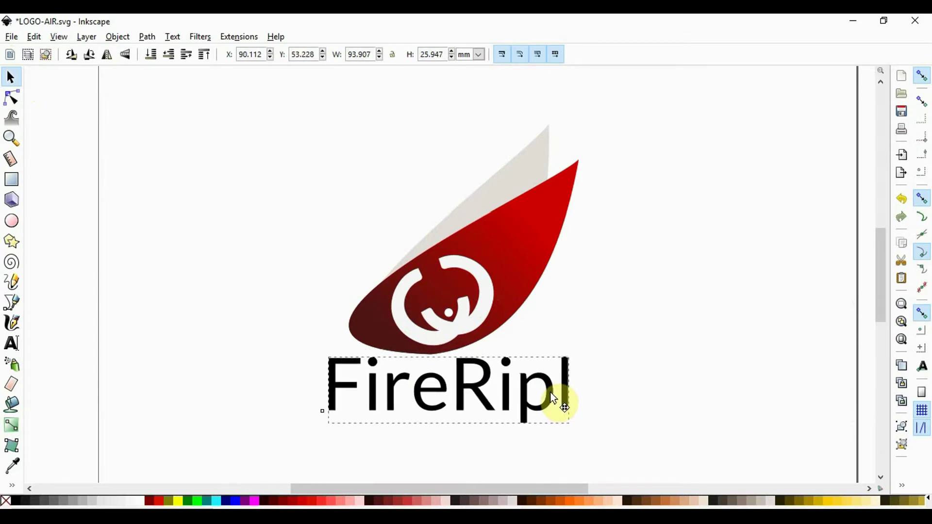
click(367, 501)
click(673, 370)
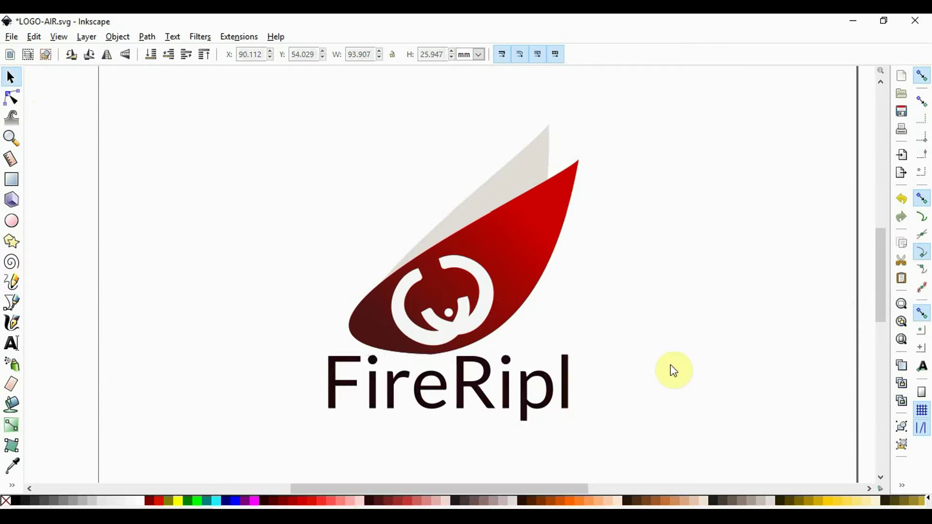